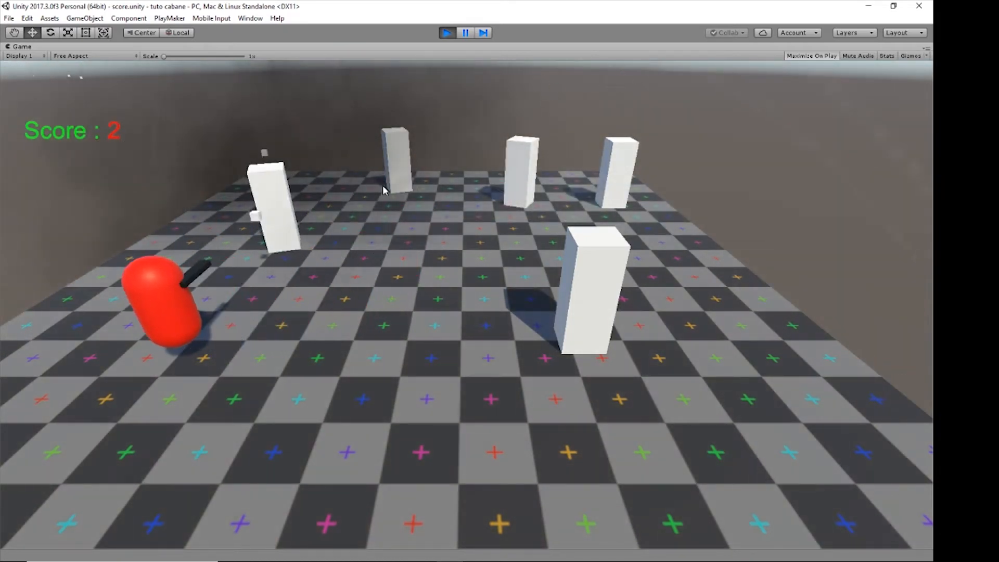
{"action": "left_click", "coordinate": [262, 156]}
{"action": "left_click", "coordinate": [409, 165]}
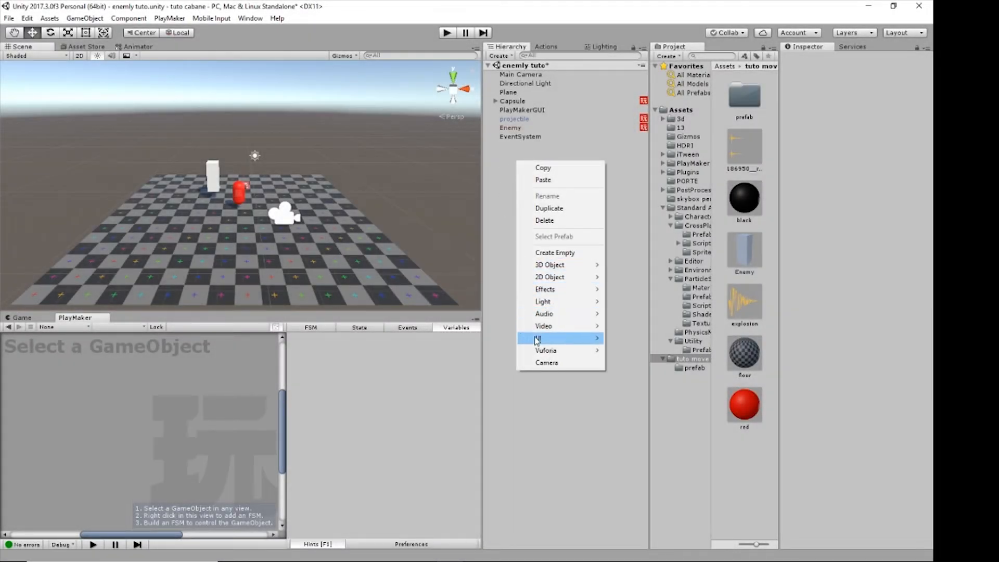
Add a UI Canvas to the enemy tutorial scene
{"action": "mouse_move", "coordinate": [541, 338]}
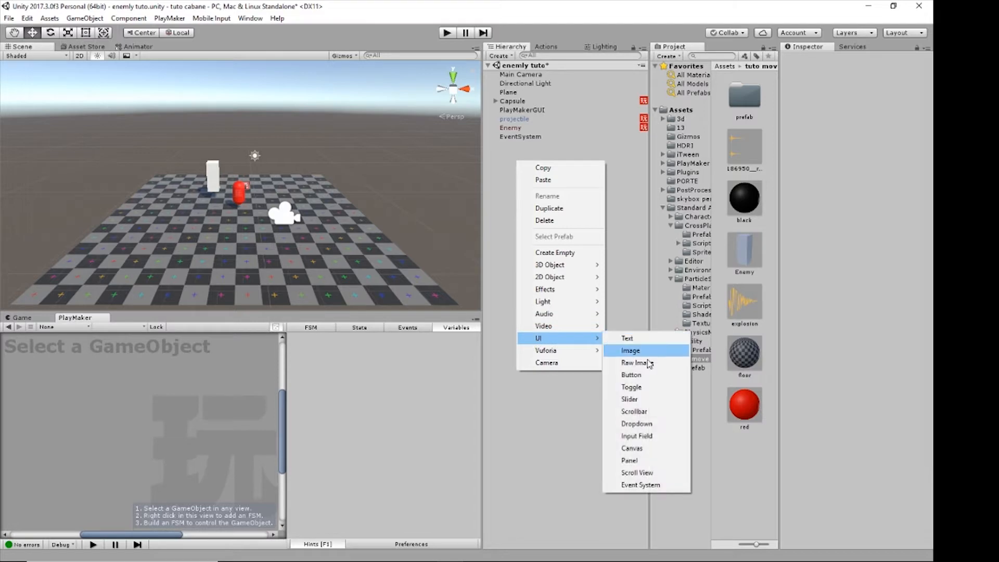
{"action": "left_click", "coordinate": [637, 448]}
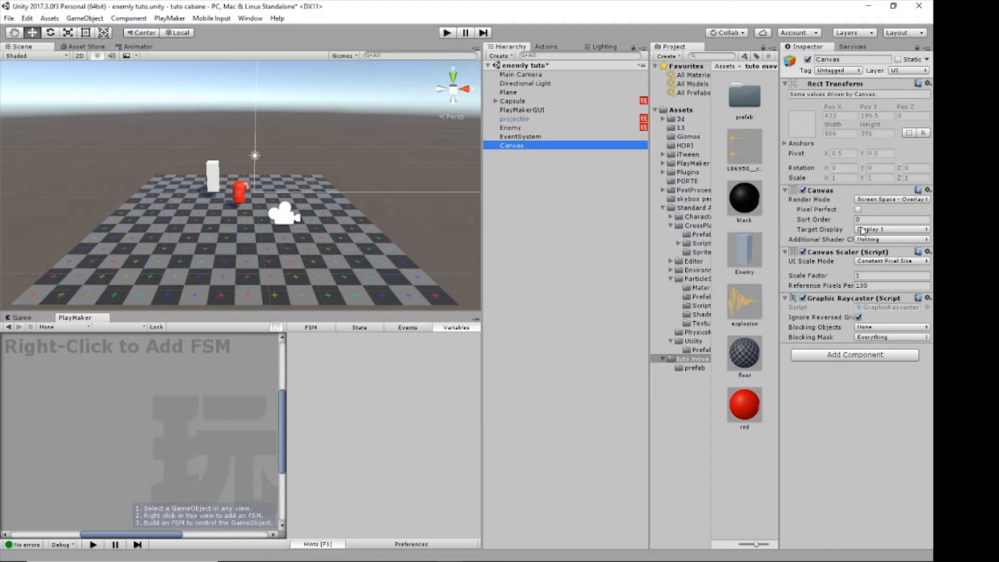
{"action": "right_click_drag", "start_coordinate": [316, 199], "coordinate": [264, 271]}
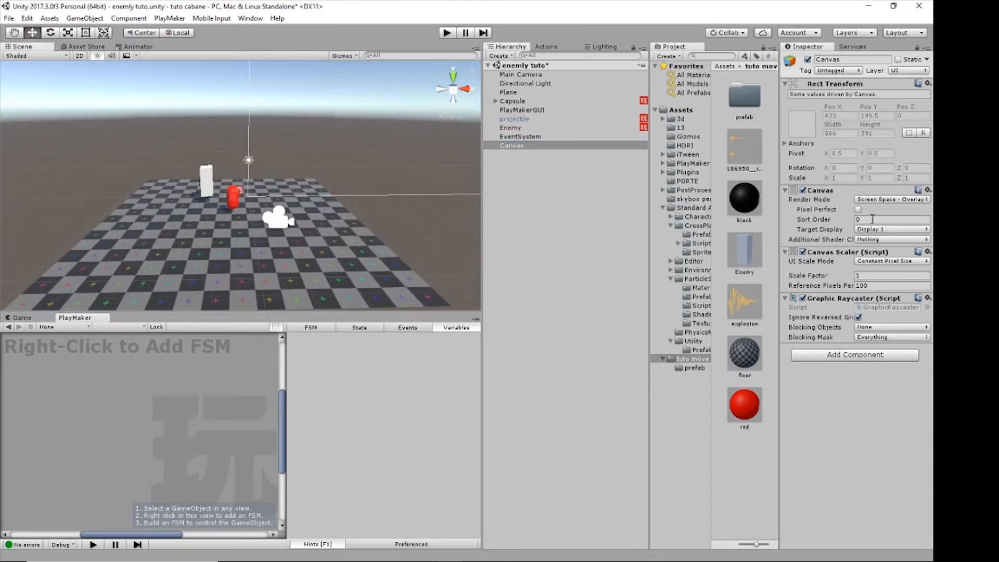
Set the Canvas to Screen Space - Camera rendering, using Main Camera as render camera and a plane distance of 10
{"action": "left_click", "coordinate": [892, 199]}
{"action": "left_click", "coordinate": [893, 215]}
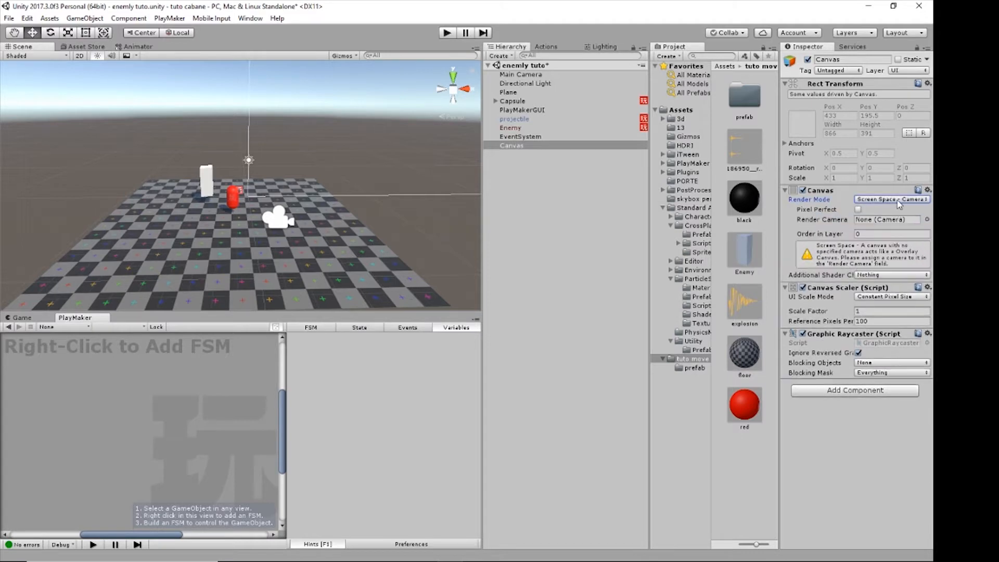
{"action": "left_click_drag", "start_coordinate": [523, 75], "coordinate": [872, 221]}
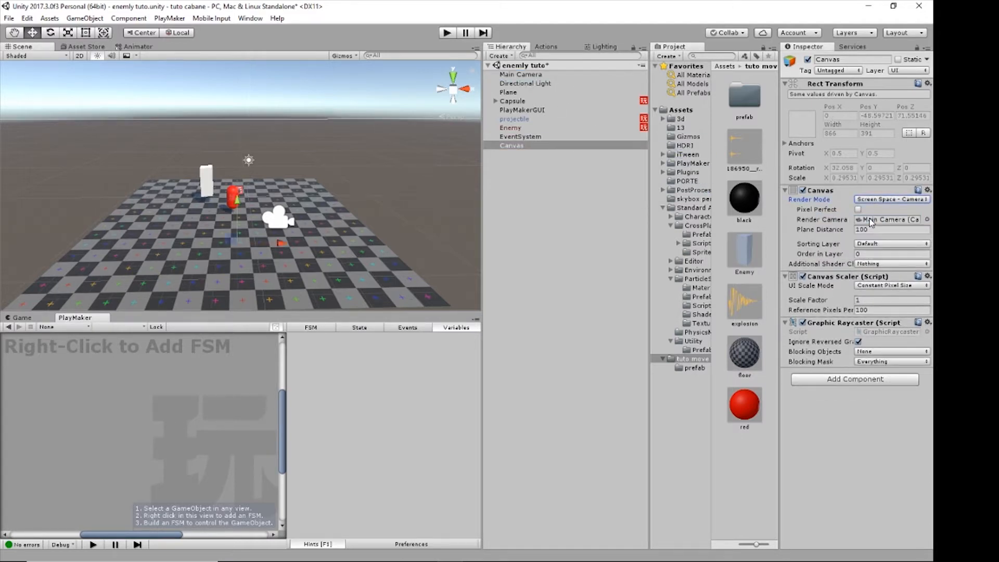
{"action": "left_click", "coordinate": [830, 232]}
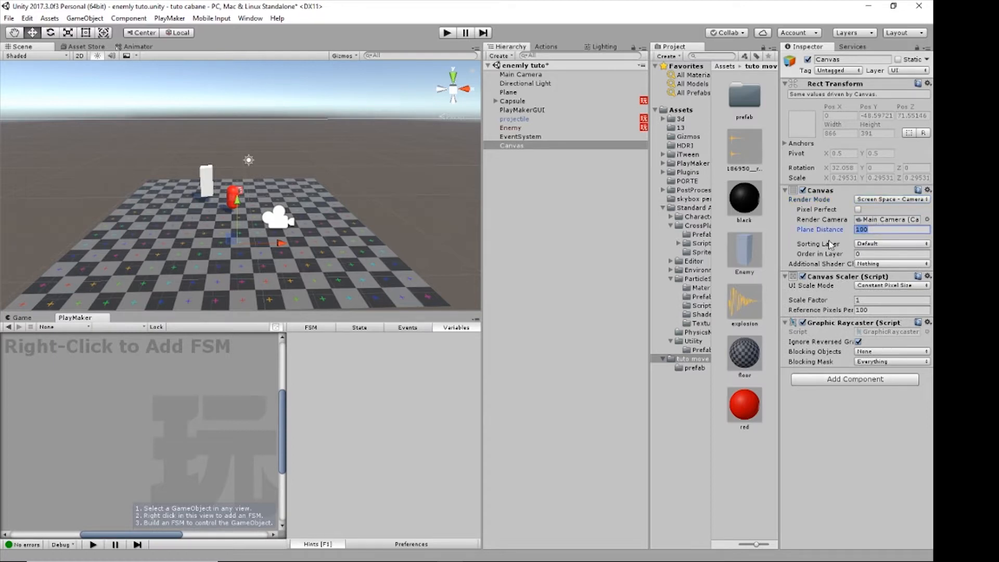
{"action": "type", "text": "10"}
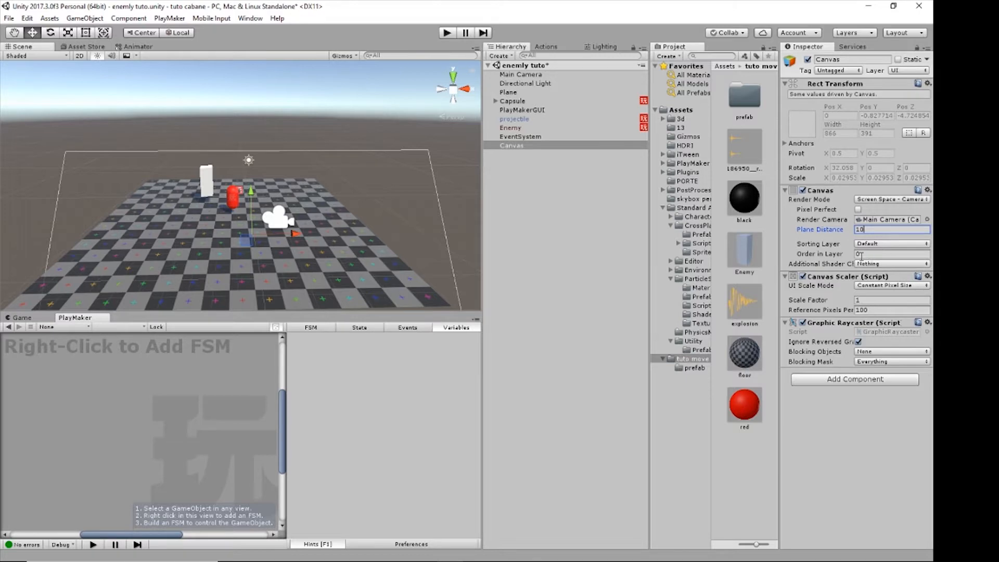
Set the Canvas Scaler to Scale With Screen Size with a reference resolution of 1920 by 1080
{"action": "left_click", "coordinate": [874, 285]}
{"action": "left_click", "coordinate": [843, 311]}
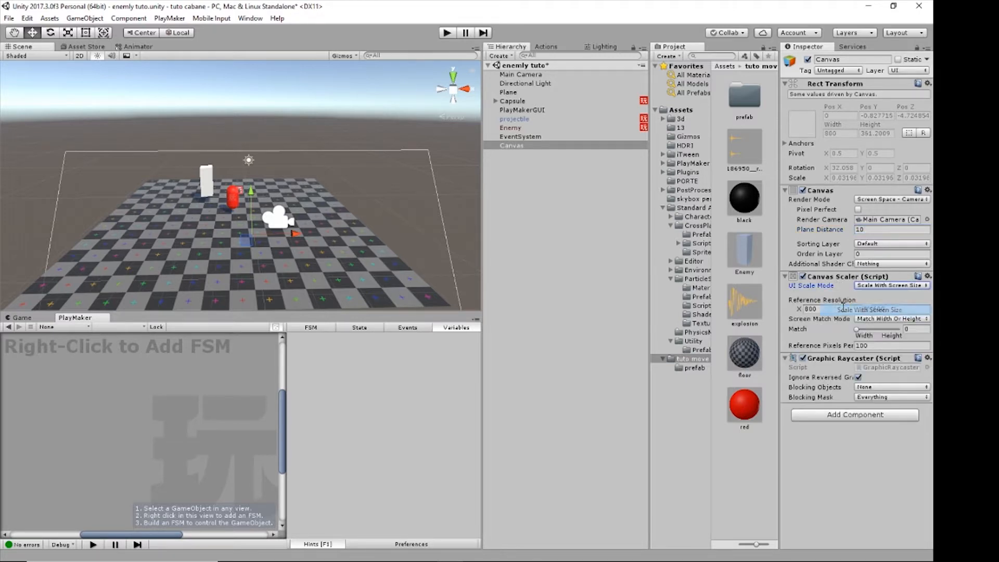
{"action": "type", "text": "1920"}
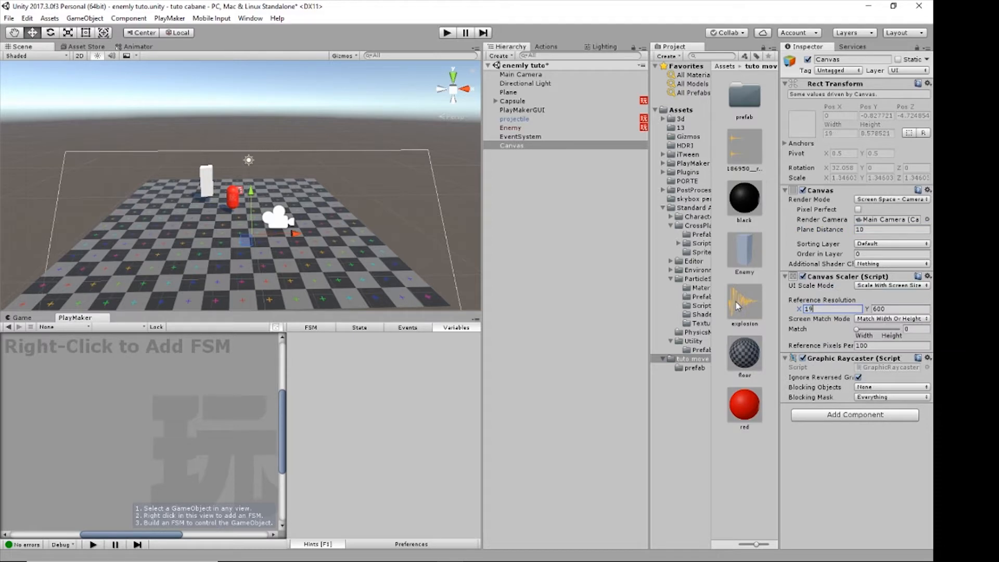
{"action": "left_click", "coordinate": [891, 309]}
{"action": "type", "text": "108"}
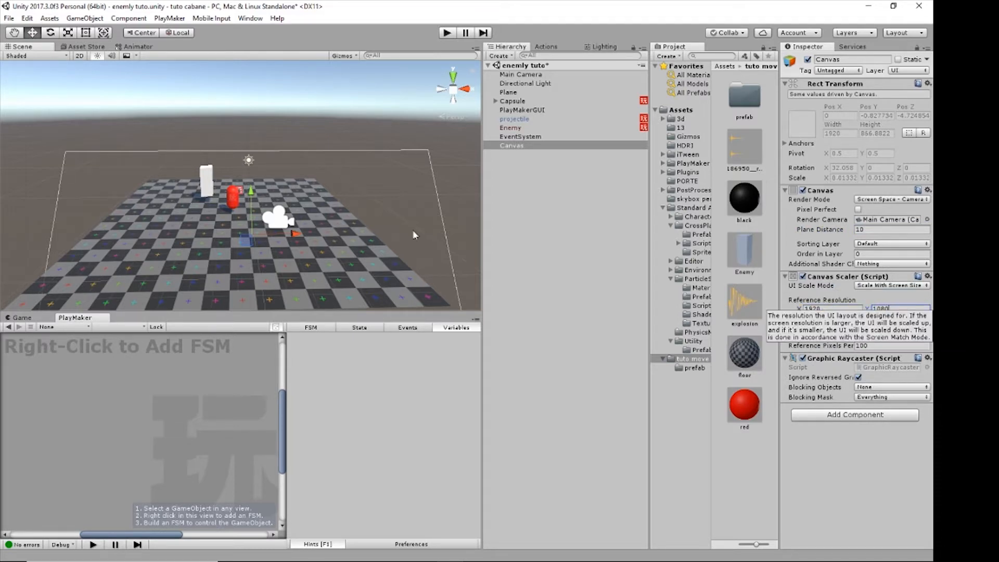
Add a UI Text object as a child of the Canvas and set its text to "Score :"
{"action": "left_click", "coordinate": [515, 148]}
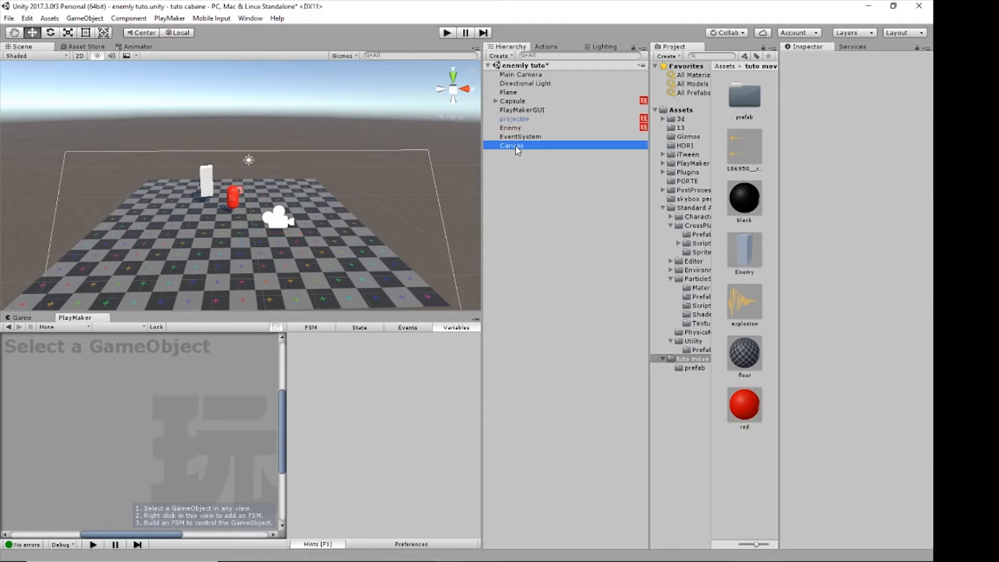
{"action": "right_click", "coordinate": [515, 149]}
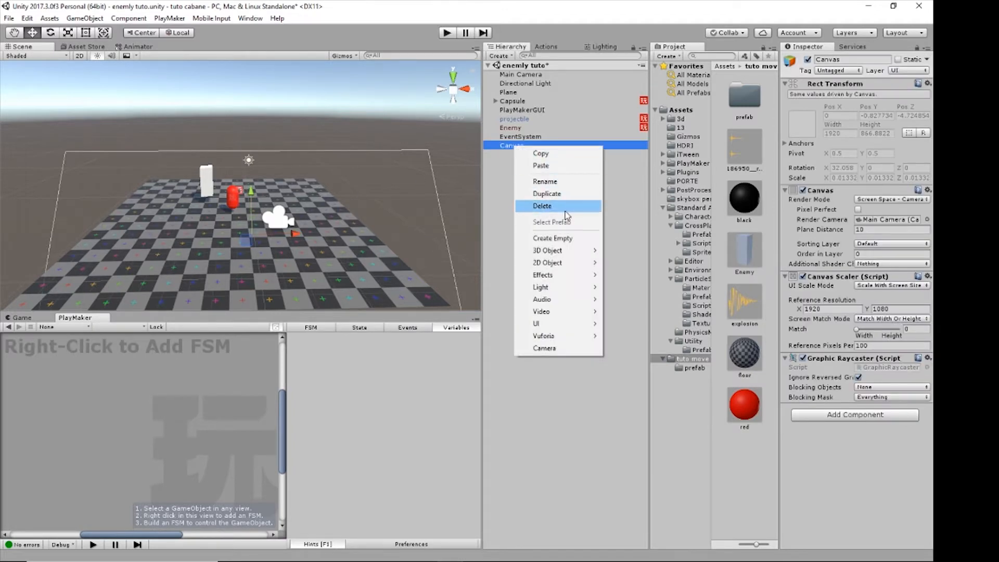
{"action": "mouse_move", "coordinate": [551, 324]}
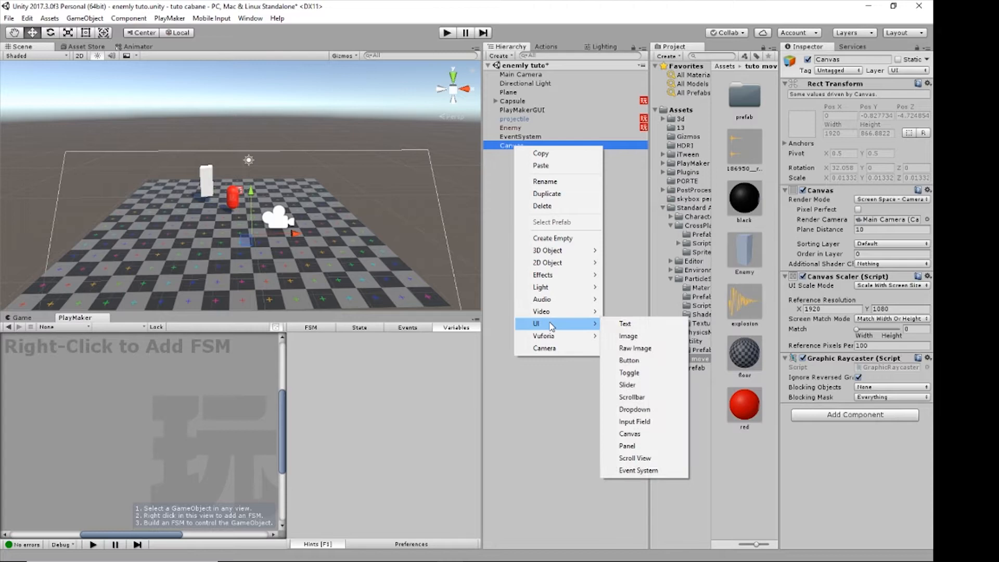
{"action": "left_click", "coordinate": [636, 327]}
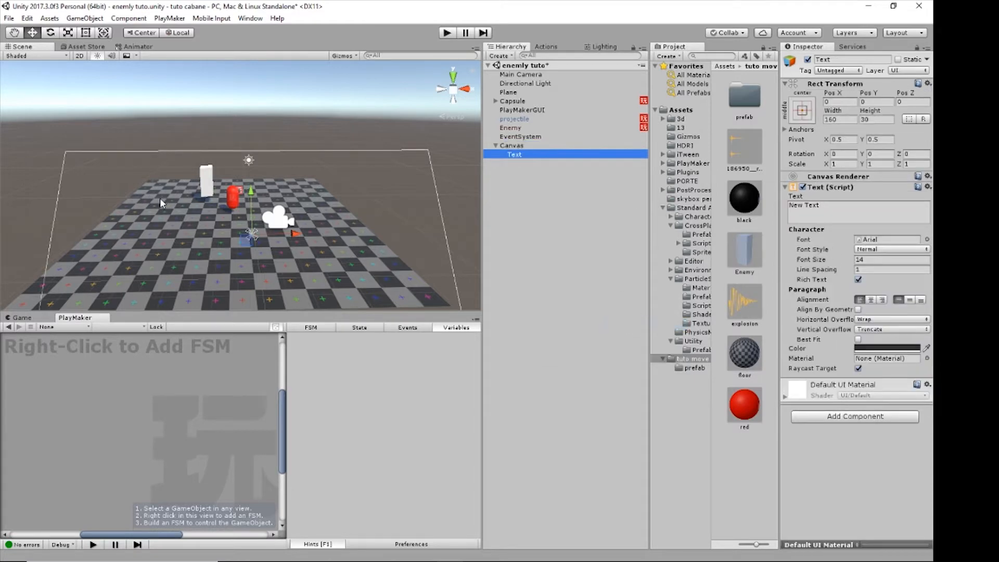
{"action": "scroll", "coordinate": [208, 224], "scroll_direction": "up", "scroll_amount": 3}
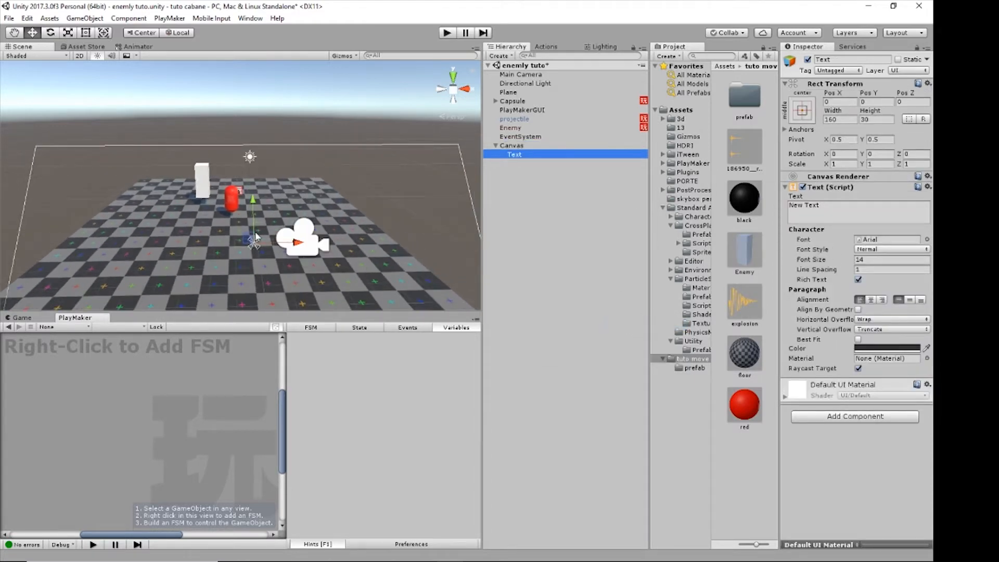
{"action": "left_click", "coordinate": [840, 205]}
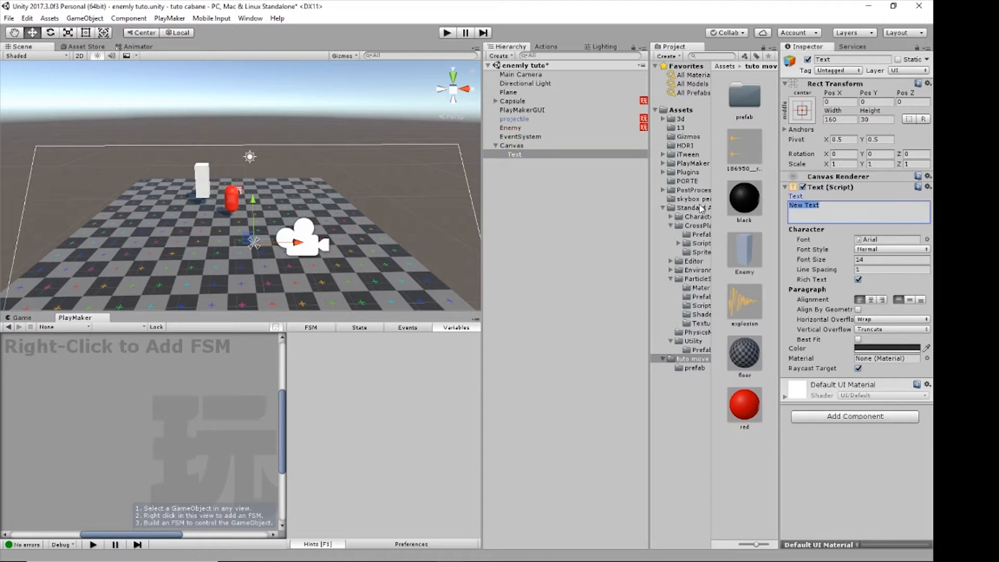
{"action": "type", "text": "SCo"}
Set the color of the "Score :" text to bright green, RGB 0, 255, 12
{"action": "left_click", "coordinate": [901, 350]}
{"action": "left_click", "coordinate": [243, 292]}
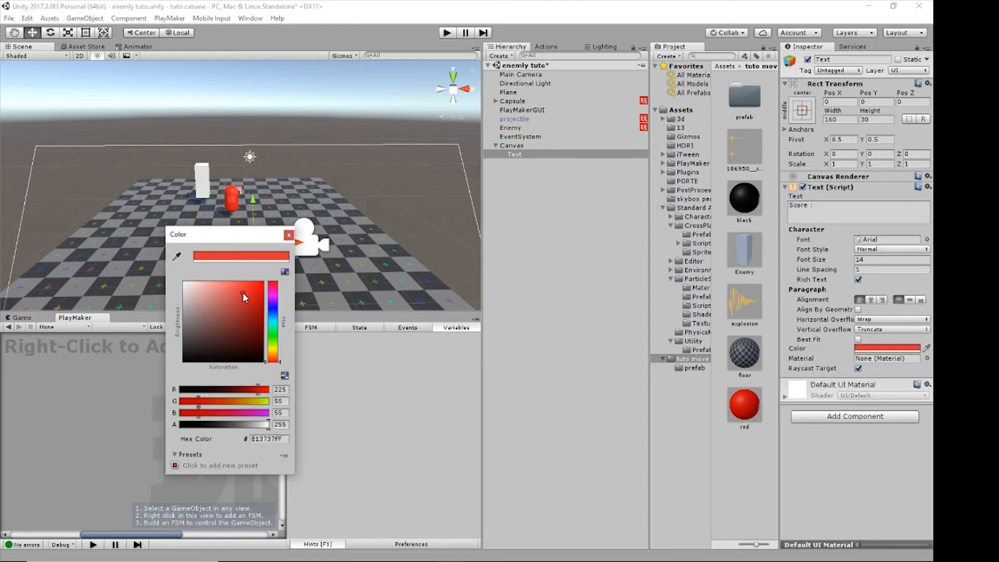
{"action": "left_click", "coordinate": [272, 333]}
{"action": "left_click_drag", "start_coordinate": [257, 308], "coordinate": [272, 285]}
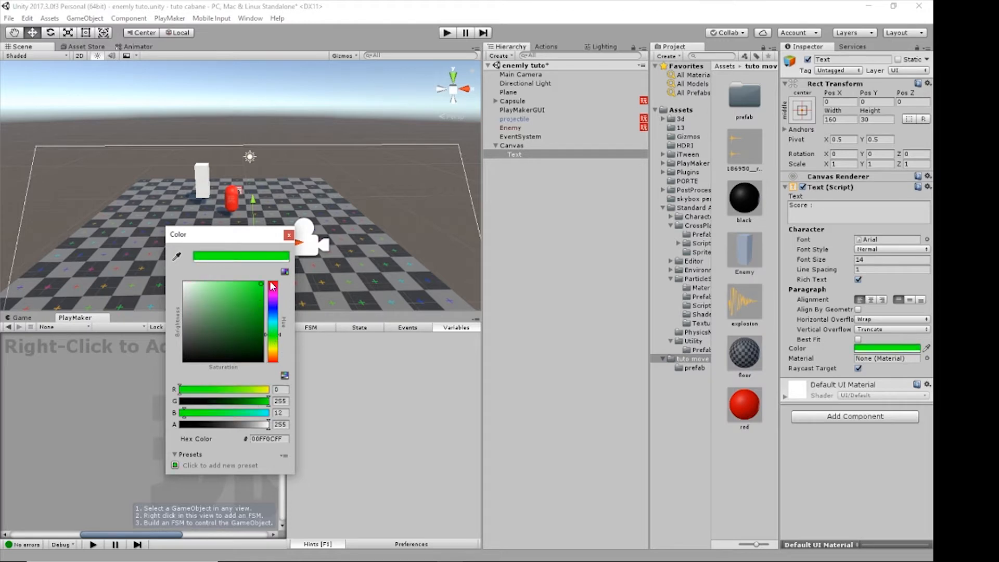
{"action": "left_click", "coordinate": [289, 236]}
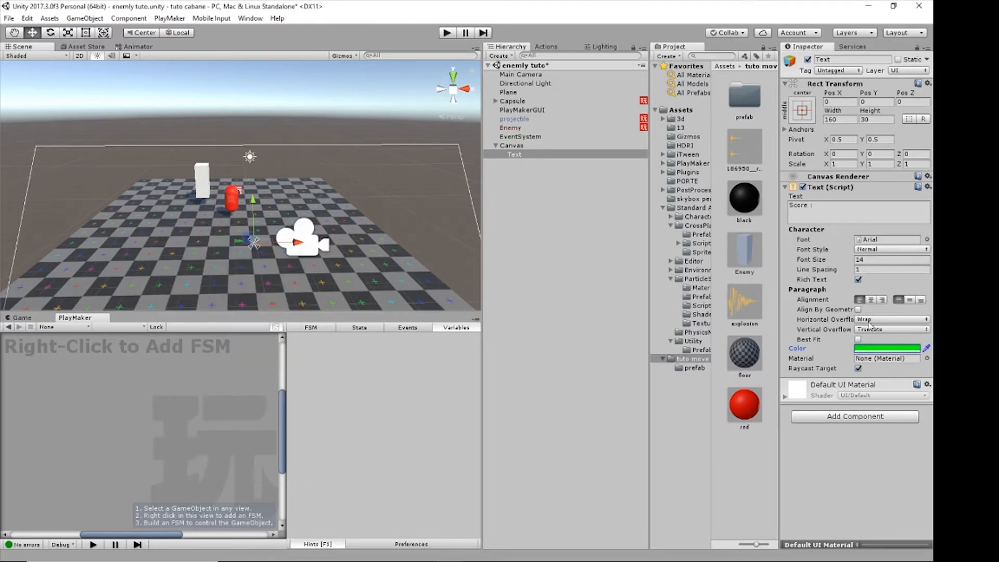
Set the "Score :" text's font size to 50 and resize its rectangle to about 157 by 88
{"action": "left_click", "coordinate": [823, 259]}
{"action": "type", "text": "50"}
{"action": "scroll", "coordinate": [252, 241], "scroll_direction": "up", "scroll_amount": 1}
{"action": "scroll", "coordinate": [251, 241], "scroll_direction": "down", "scroll_amount": 2}
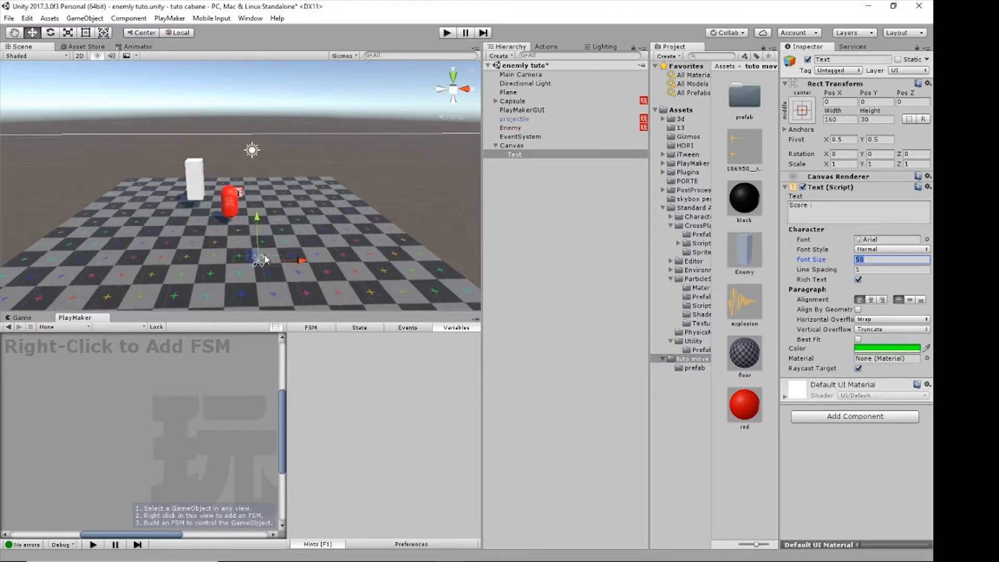
{"action": "left_click", "coordinate": [86, 33]}
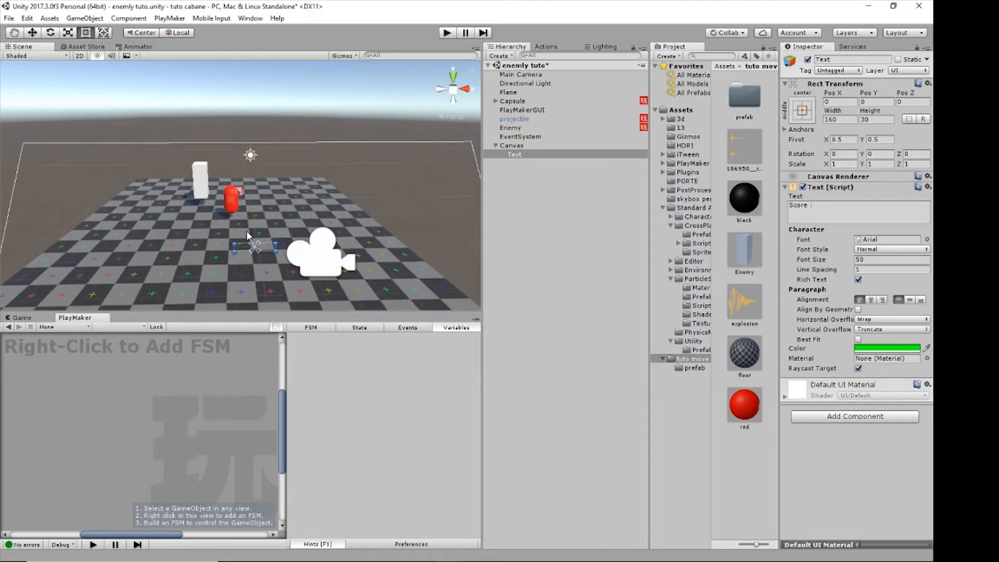
{"action": "mouse_move", "coordinate": [235, 241]}
{"action": "left_mouse_down"}
{"action": "mouse_move", "coordinate": [184, 192]}
{"action": "mouse_move", "coordinate": [212, 236]}
{"action": "mouse_move", "coordinate": [235, 229]}
{"action": "left_mouse_up"}
With the Game view displayed, move the "Score :" text to the Canvas's upper-left corner, at about X -832, Y 343
{"action": "left_click", "coordinate": [32, 32]}
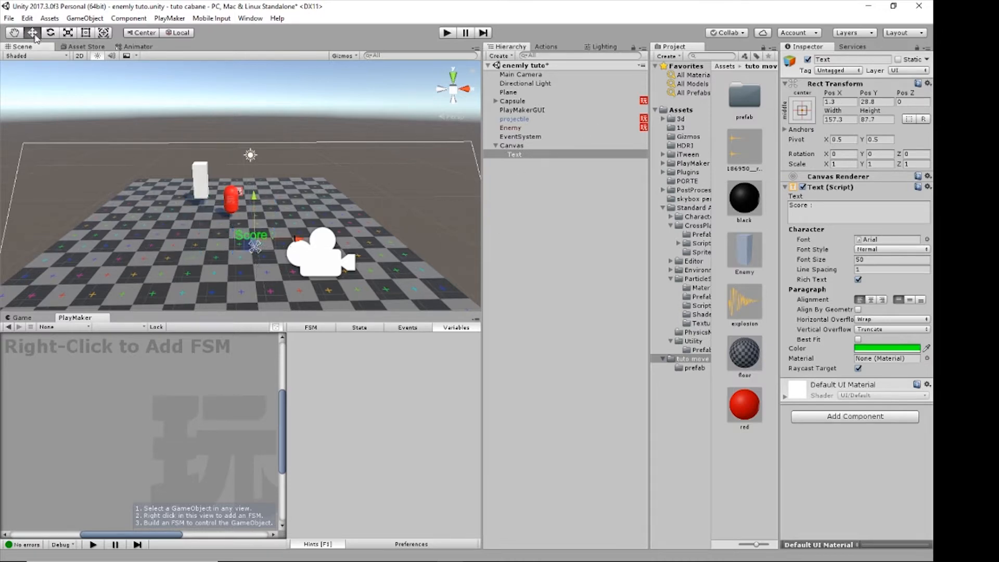
{"action": "left_click", "coordinate": [21, 317]}
{"action": "left_click_drag", "start_coordinate": [253, 245], "coordinate": [47, 173]}
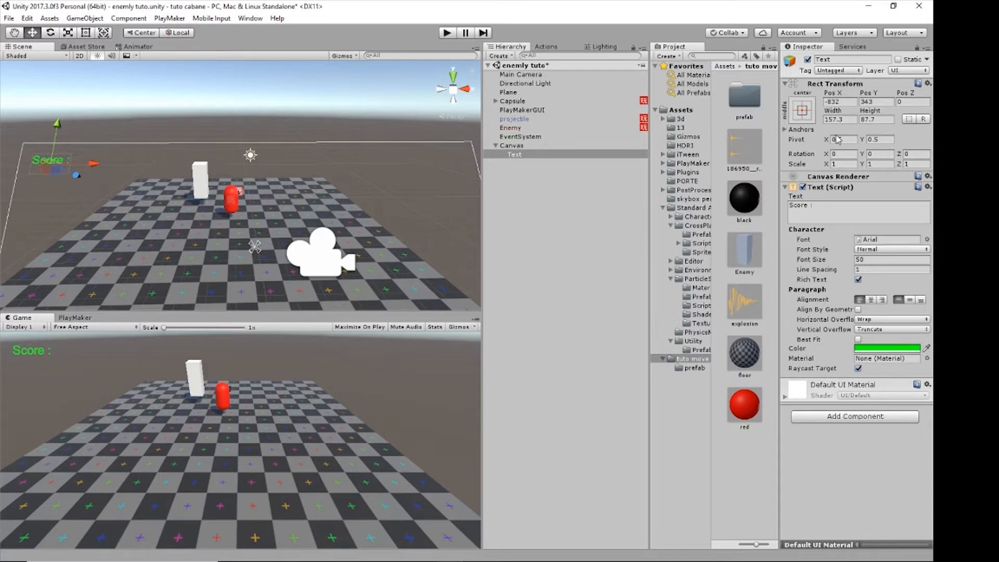
Rename the Canvas's Text object to TextSCore
{"action": "left_click", "coordinate": [522, 157]}
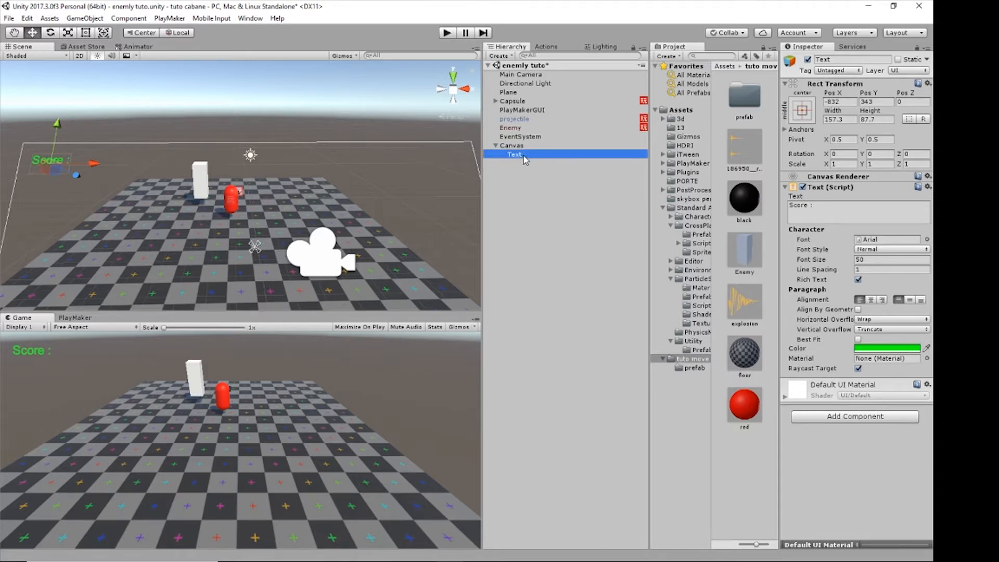
{"action": "left_click", "coordinate": [523, 156]}
{"action": "left_click", "coordinate": [522, 154]}
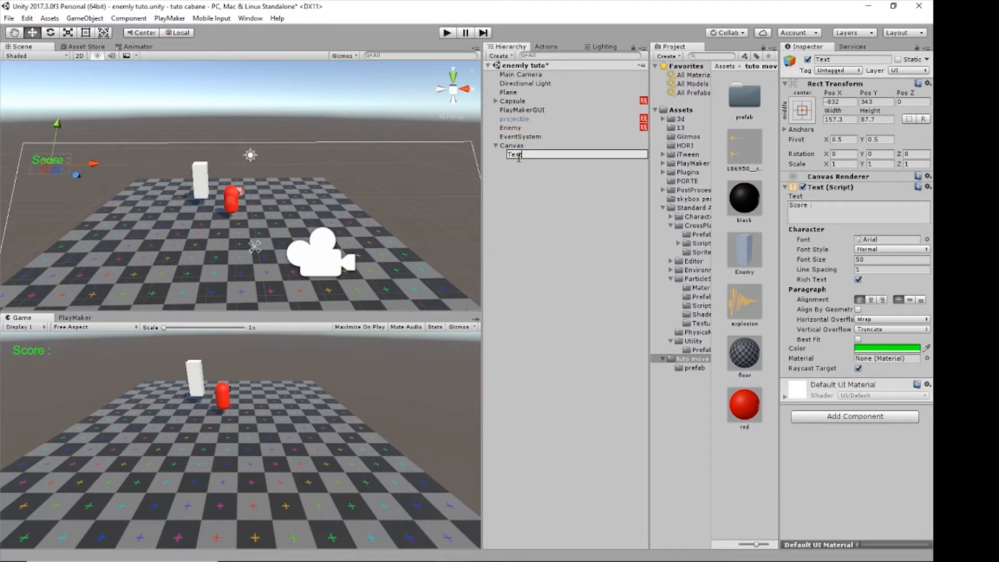
{"action": "type", "text": "SCore"}
{"action": "key", "text": "Return"}
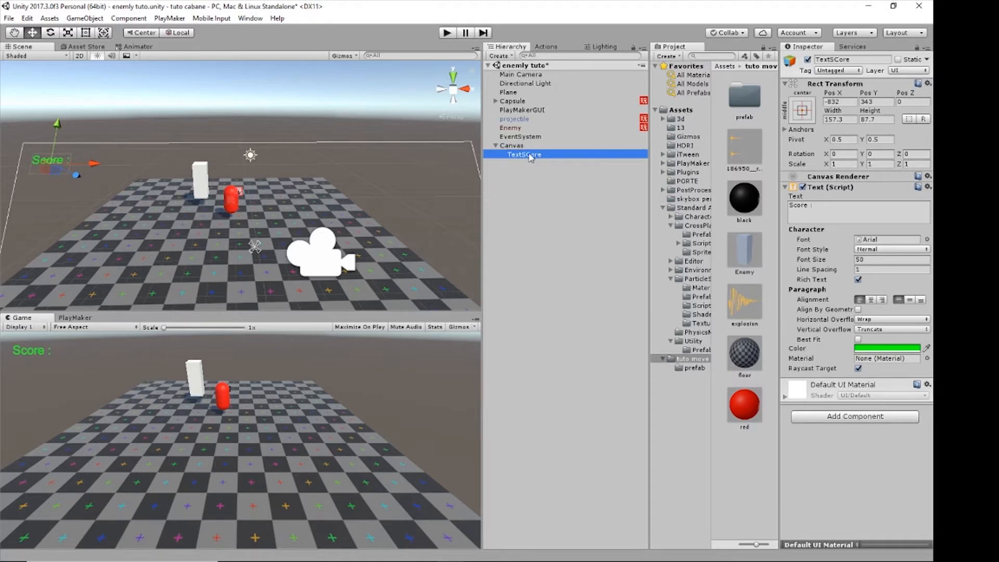
Duplicate the TextSCore object and rename the copy to nbScore
{"action": "right_click", "coordinate": [530, 158]}
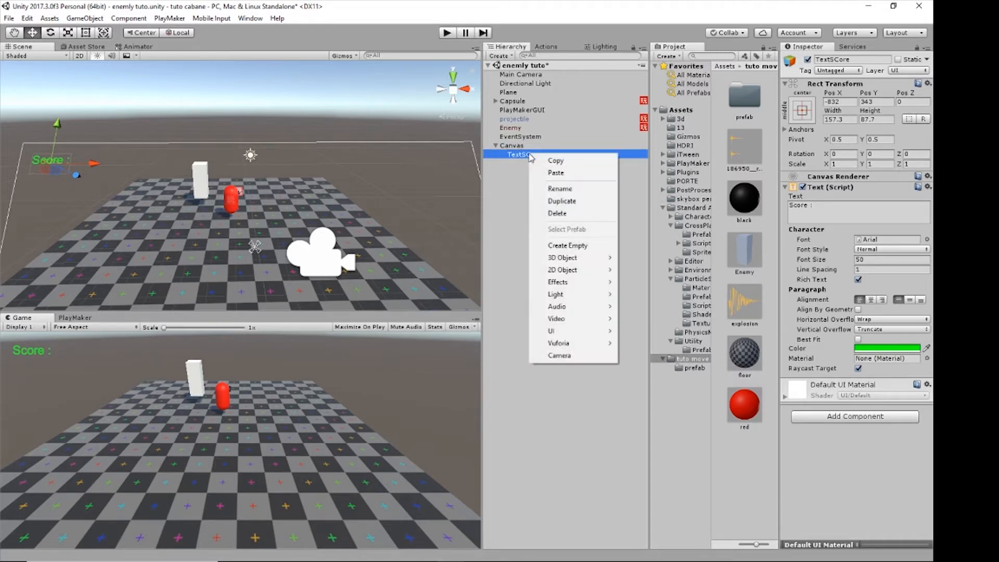
{"action": "left_click", "coordinate": [562, 203]}
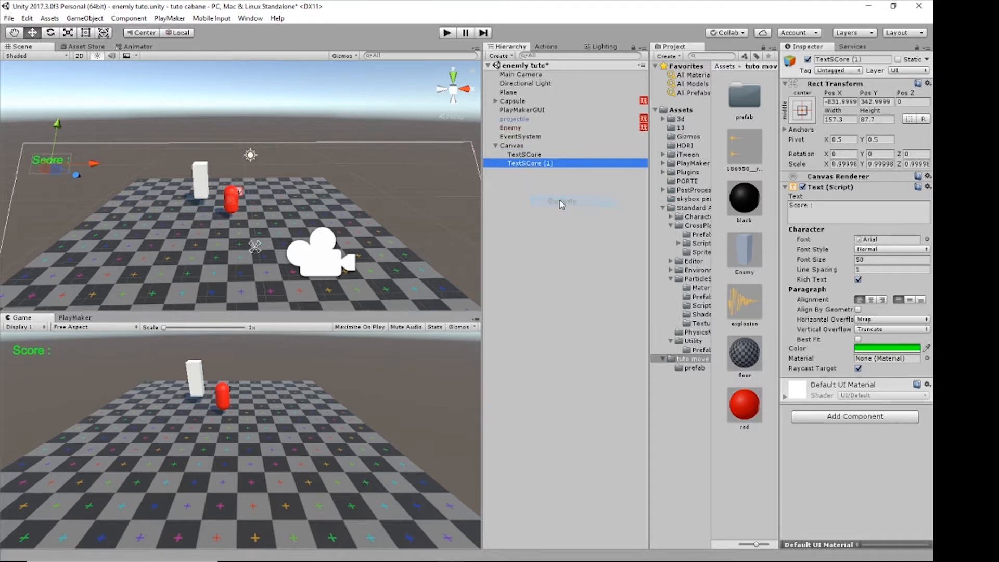
{"action": "left_click", "coordinate": [528, 163]}
{"action": "type", "text": "n"}
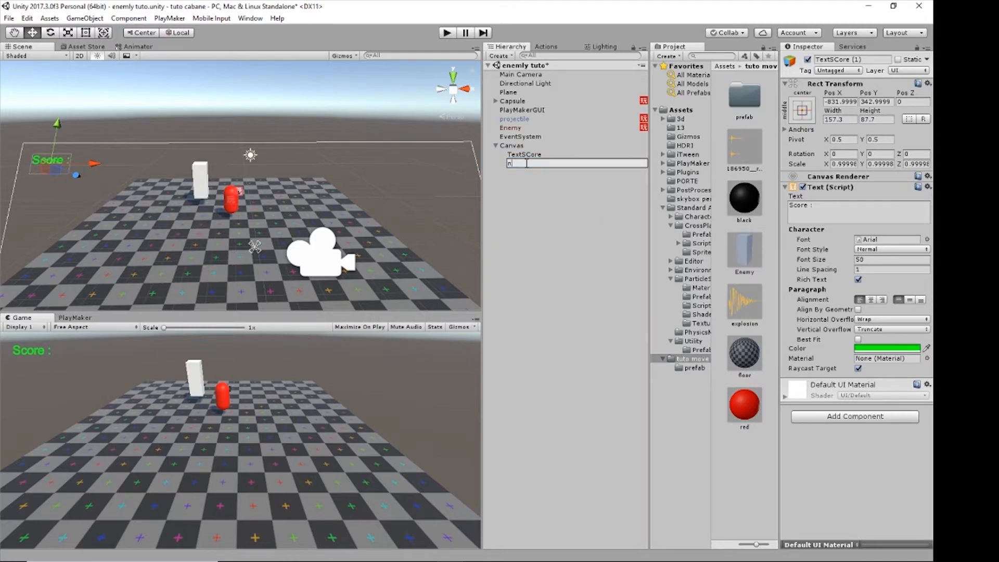
{"action": "type", "text": "bScore"}
{"action": "left_click", "coordinate": [526, 185]}
Move nbScore to the right of the "Score :" label, at about X -660, and set its text to 0
{"action": "left_click", "coordinate": [519, 163]}
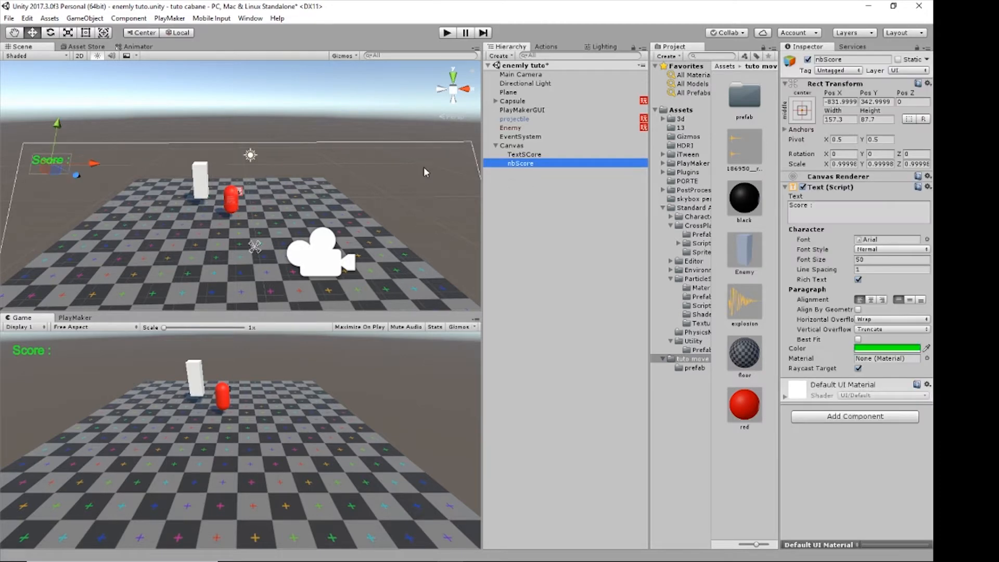
{"action": "left_click_drag", "start_coordinate": [86, 168], "coordinate": [130, 166]}
{"action": "left_click", "coordinate": [823, 207]}
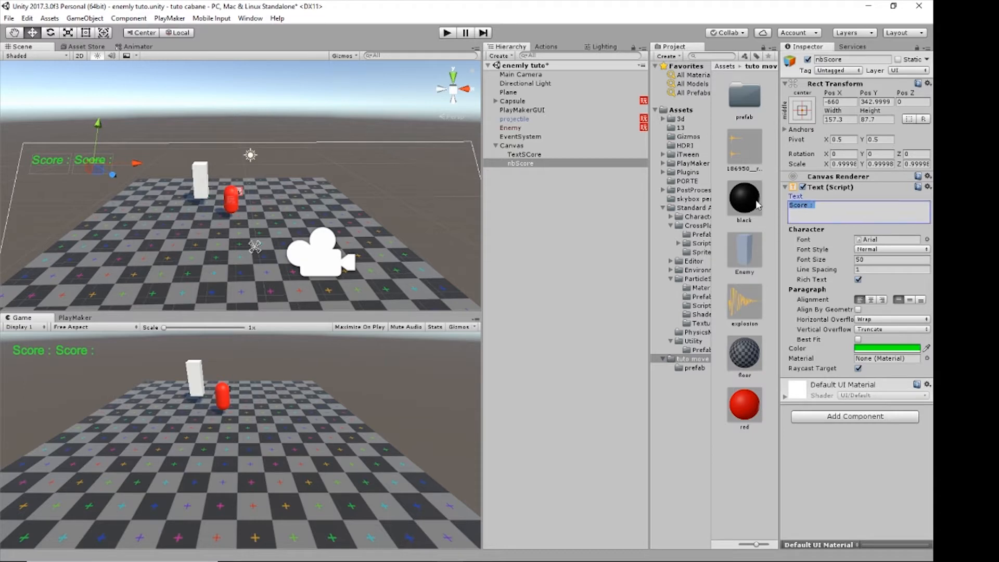
{"action": "type", "text": "0"}
Set the color of the nbScore text to red and reselect the nbScore object
{"action": "left_click", "coordinate": [888, 349]}
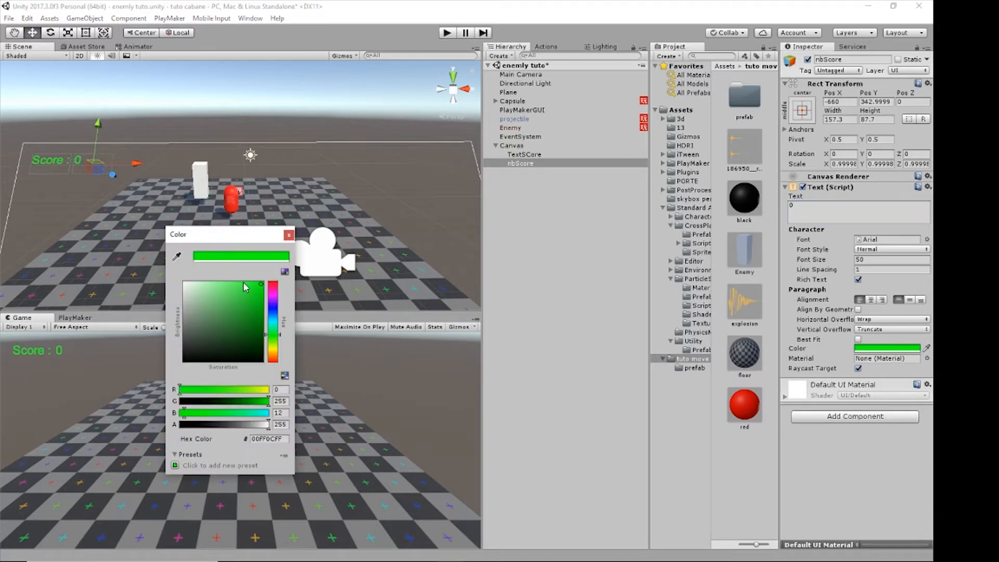
{"action": "left_click", "coordinate": [272, 284]}
{"action": "left_click", "coordinate": [289, 235]}
{"action": "left_click", "coordinate": [161, 98]}
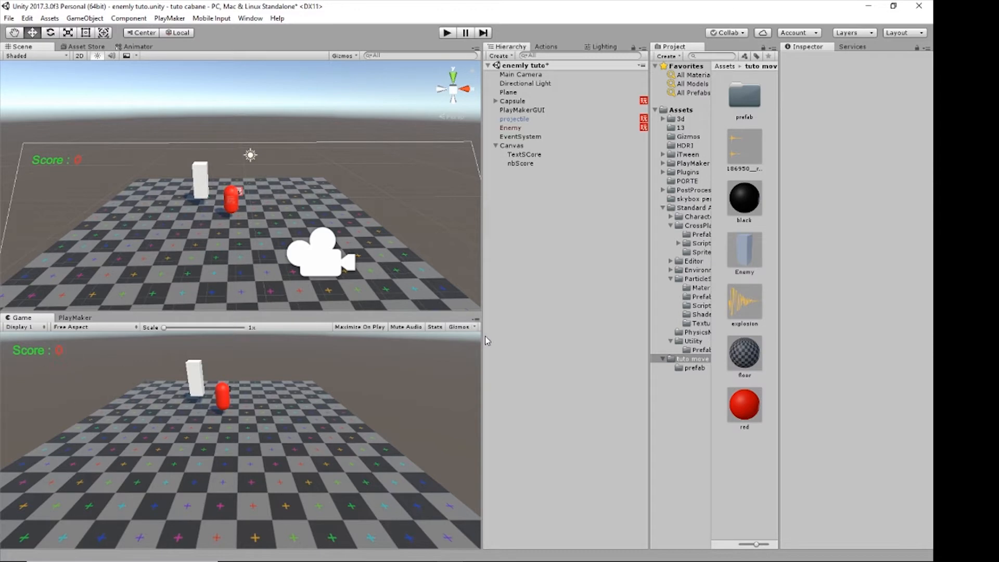
{"action": "left_click", "coordinate": [526, 164]}
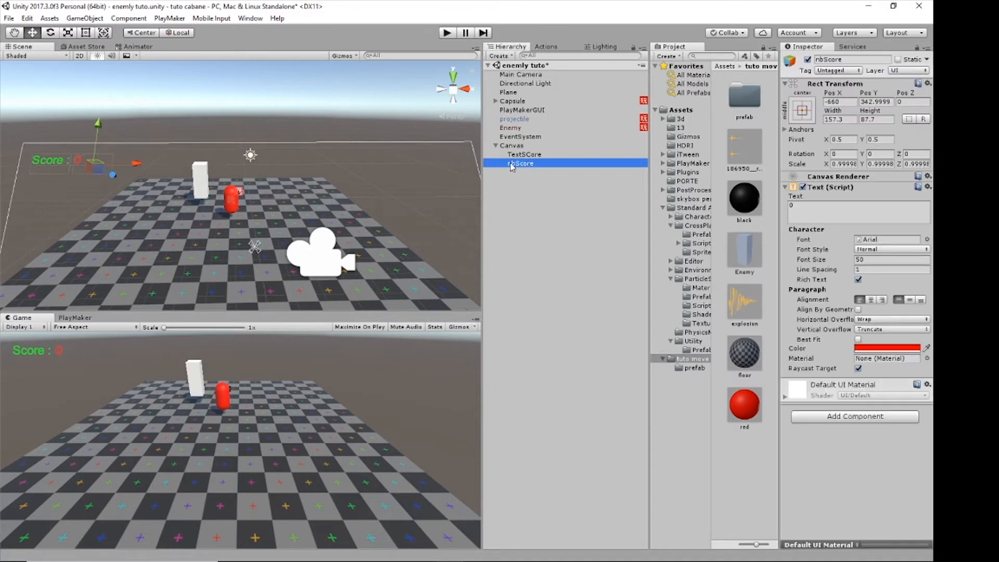
Add a PlayMaker FSM to the nbScore object and name it scoring
{"action": "left_click", "coordinate": [88, 317]}
{"action": "right_click", "coordinate": [75, 370]}
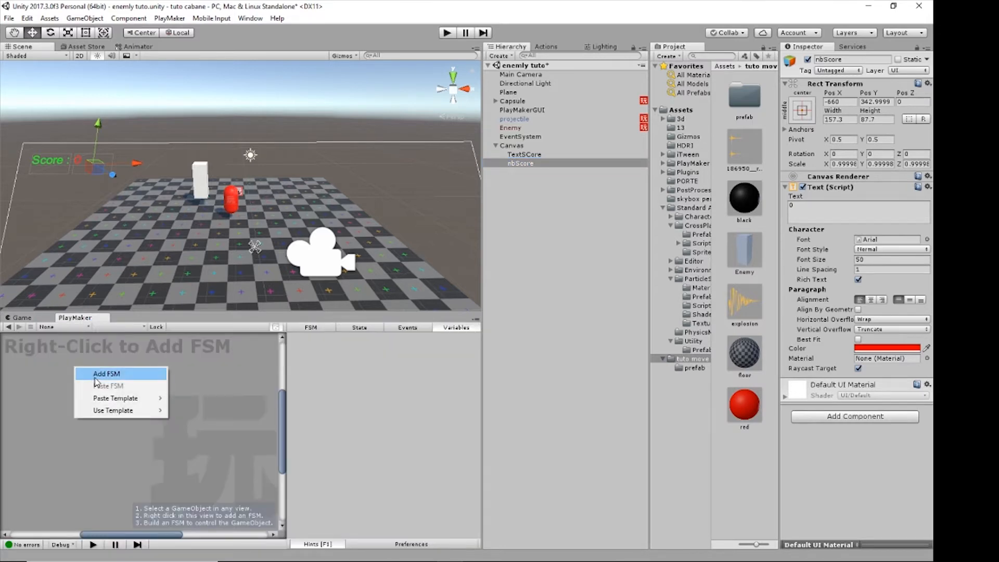
{"action": "left_click", "coordinate": [98, 373]}
{"action": "left_click", "coordinate": [311, 327]}
{"action": "left_click", "coordinate": [308, 339]}
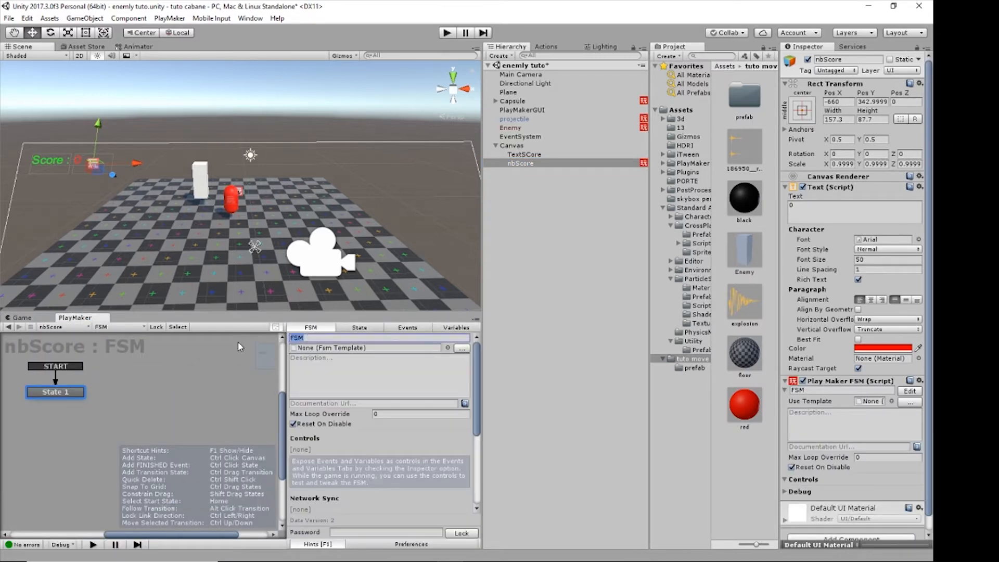
{"action": "type", "text": "scoring"}
{"action": "key", "text": "Return"}
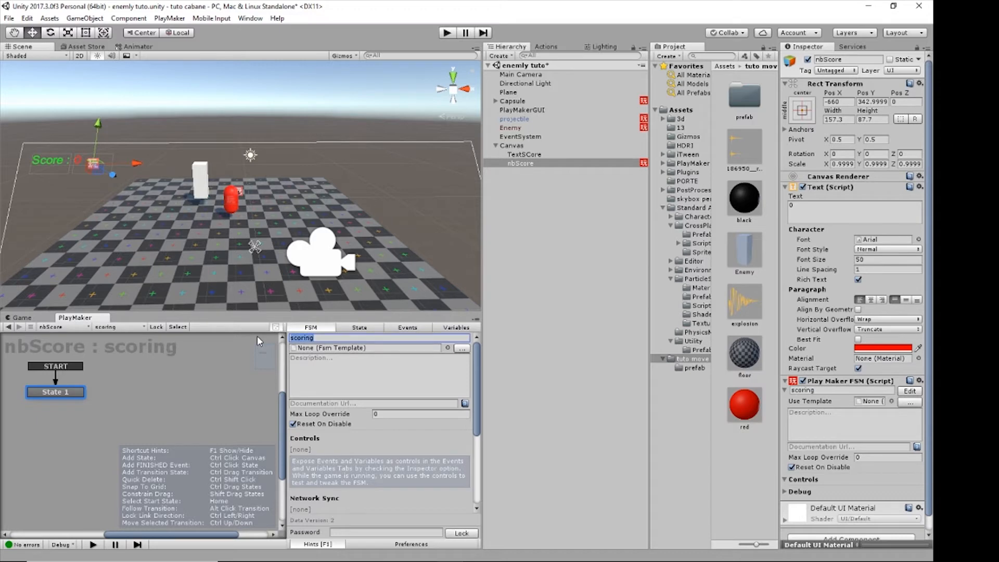
Add a Set Property action for nbScore's Text component to State 1, targeting the text property as a String
{"action": "left_click", "coordinate": [371, 328]}
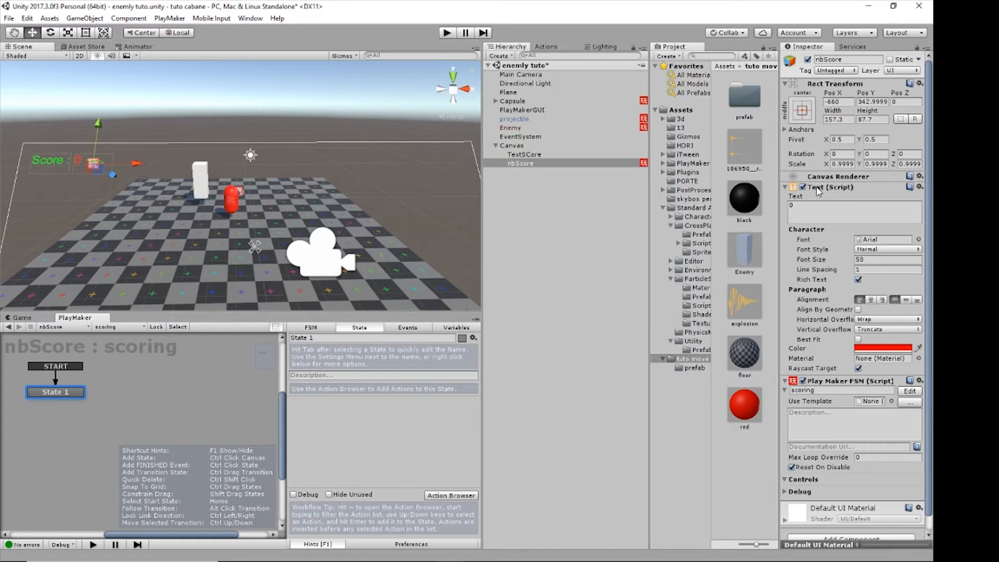
{"action": "left_click_drag", "start_coordinate": [830, 185], "coordinate": [357, 420]}
{"action": "left_click_drag", "start_coordinate": [357, 420], "coordinate": [357, 420]}
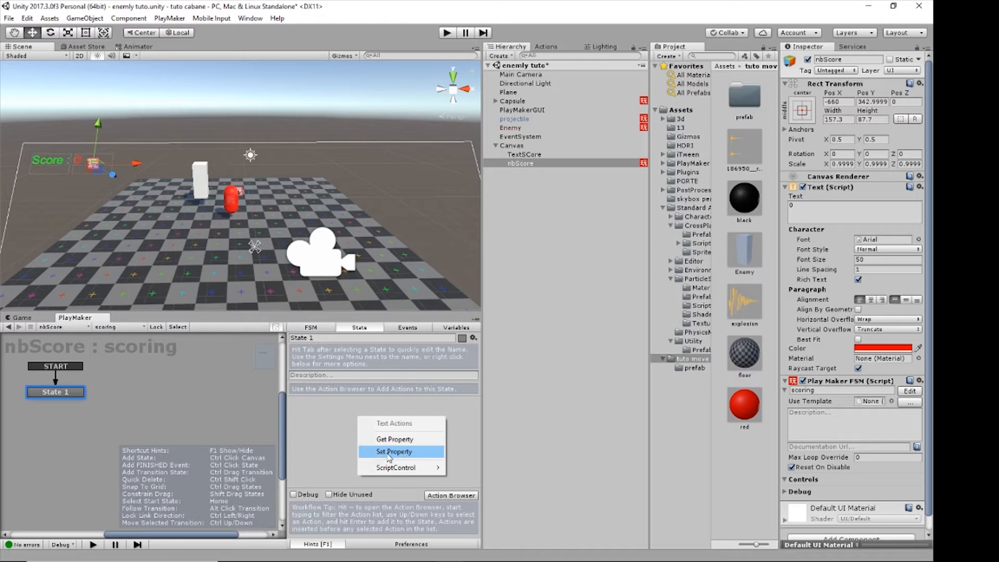
{"action": "left_click", "coordinate": [389, 452]}
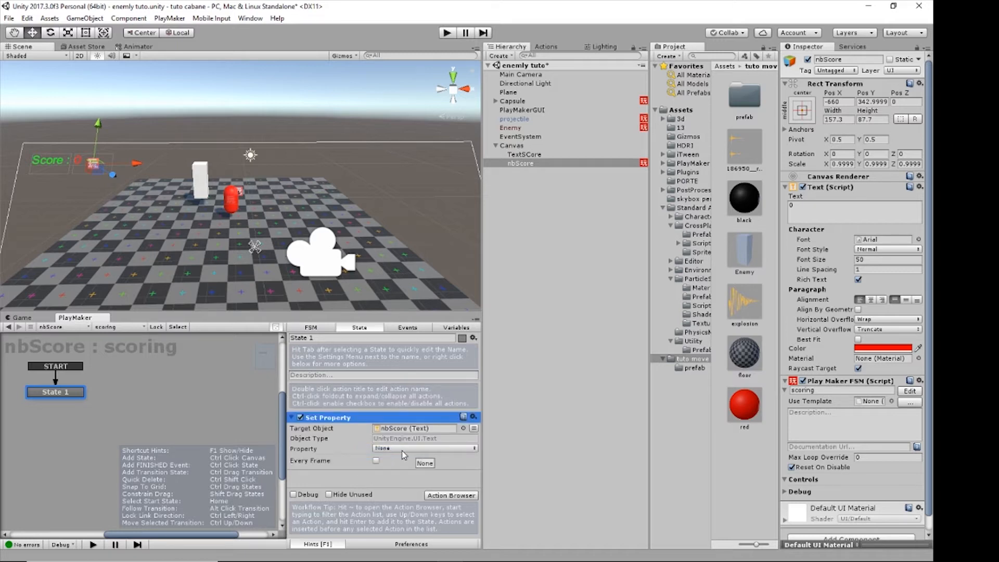
{"action": "left_click", "coordinate": [386, 451]}
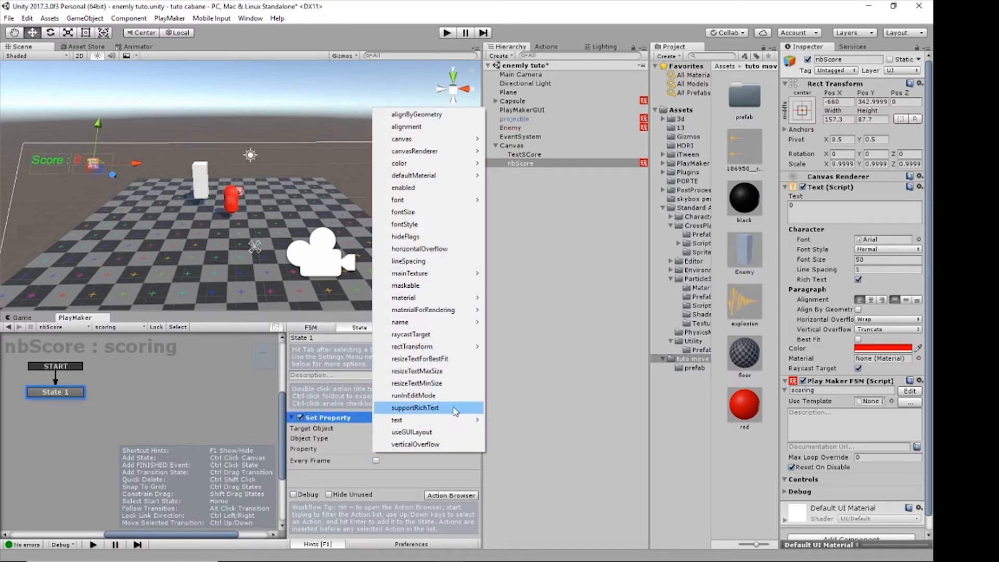
{"action": "mouse_move", "coordinate": [418, 423]}
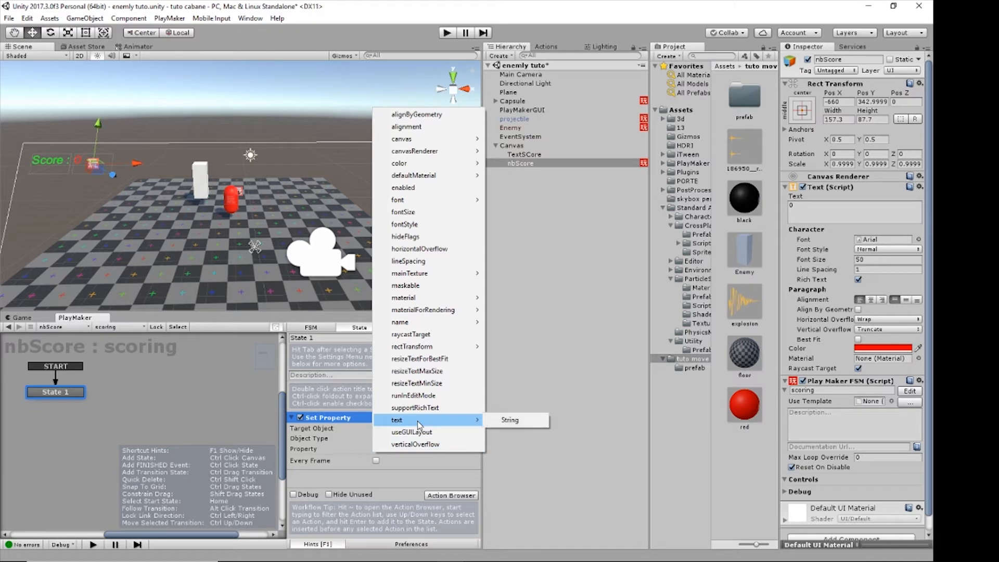
{"action": "left_click", "coordinate": [503, 422]}
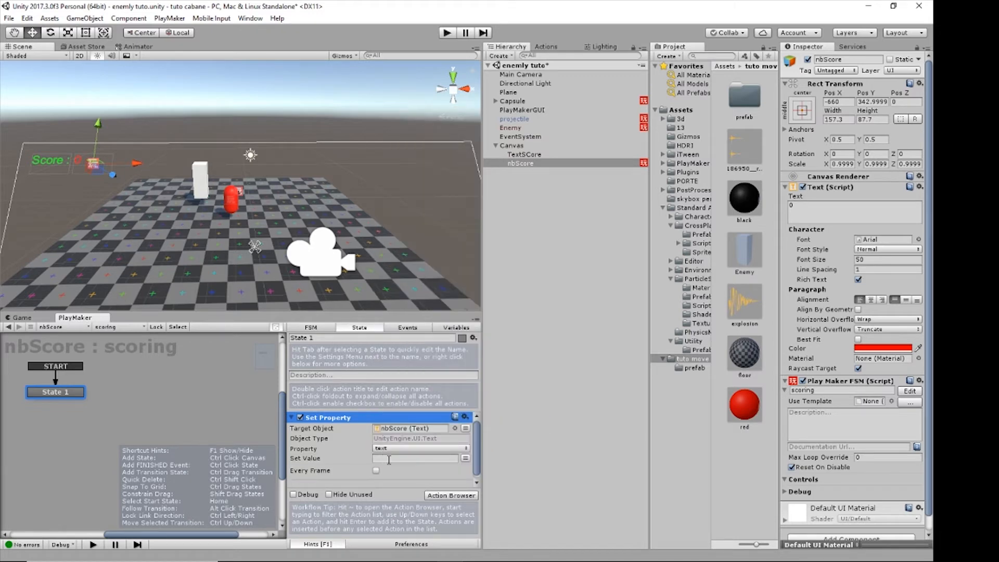
Set the Set Property value to a new variable named textString, enable Every Frame, and collapse the action
{"action": "left_click", "coordinate": [465, 458]}
{"action": "left_click", "coordinate": [401, 459]}
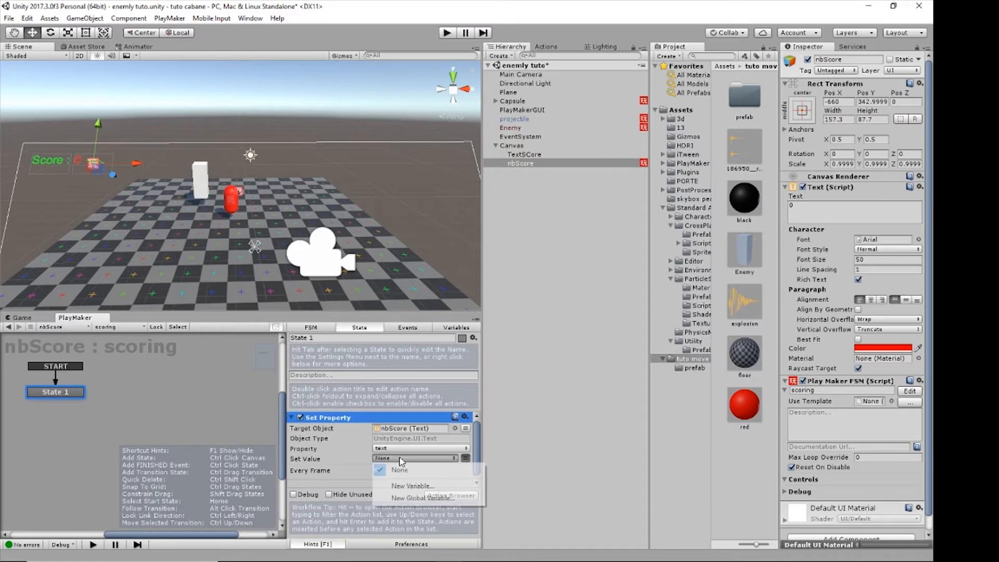
{"action": "left_click", "coordinate": [413, 486]}
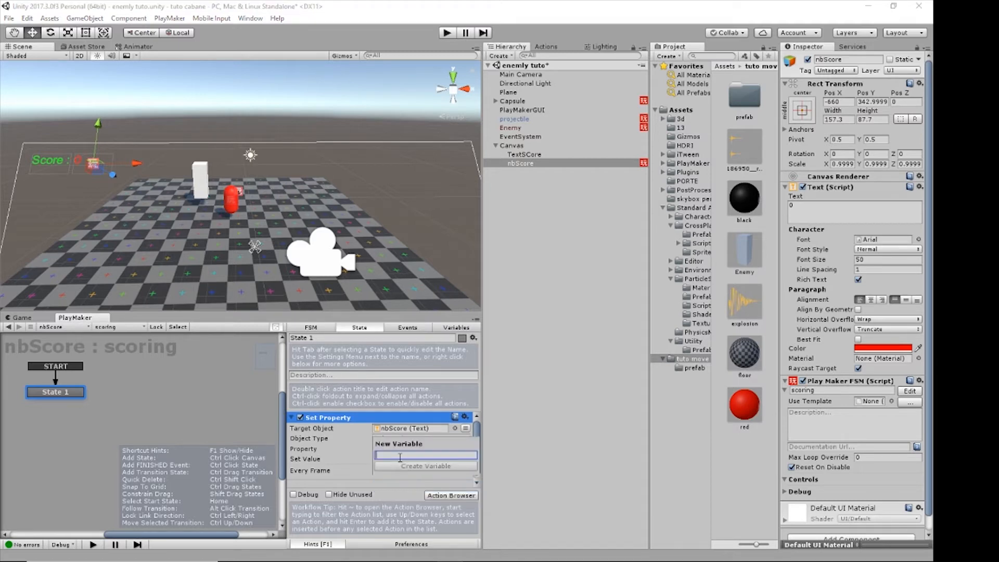
{"action": "type", "text": "tex"}
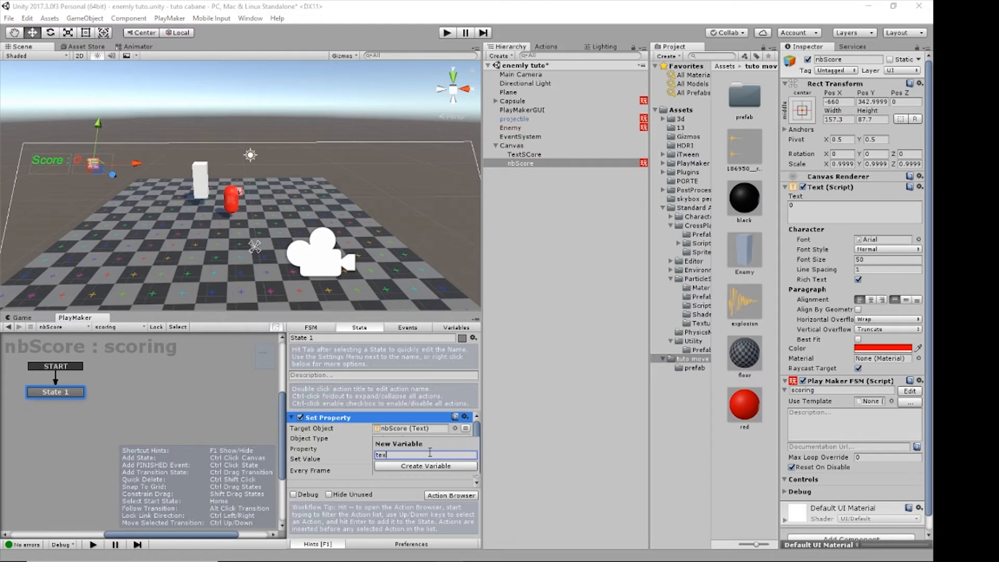
{"action": "type", "text": "tString"}
{"action": "left_click", "coordinate": [424, 467]}
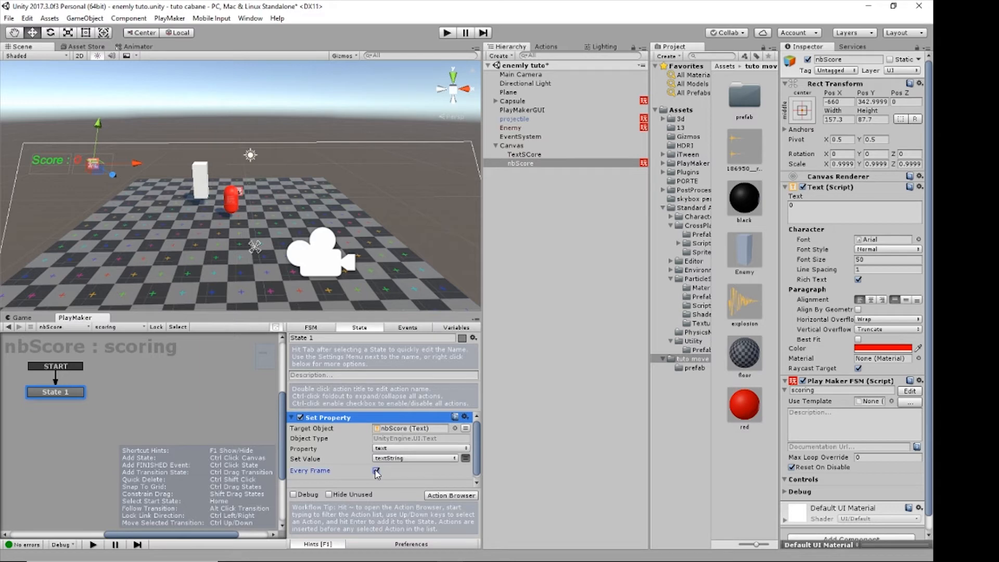
{"action": "left_click", "coordinate": [292, 418]}
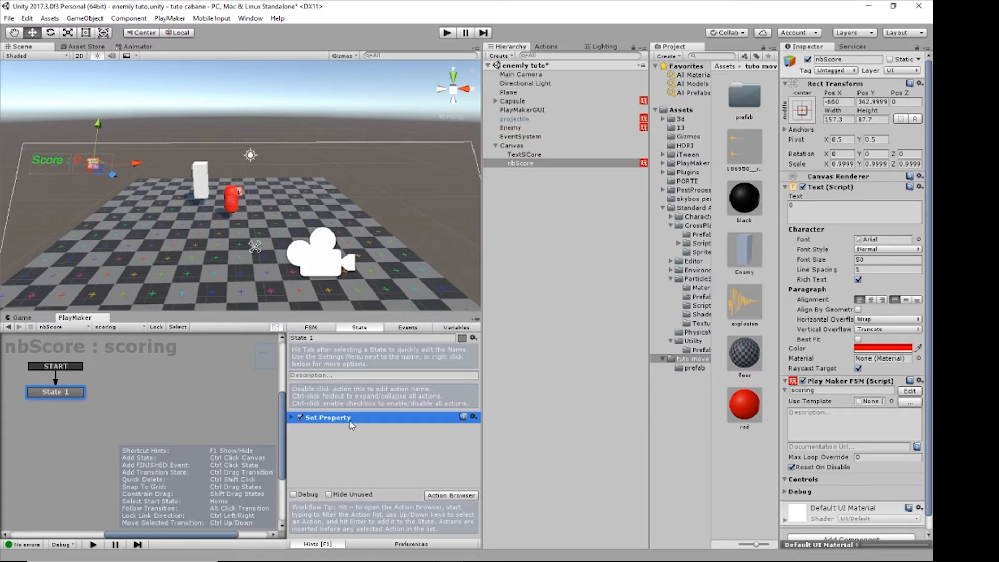
Create a global PlayMaker variable of type Int named SCoreInt and close the Globals window
{"action": "left_click", "coordinate": [546, 47]}
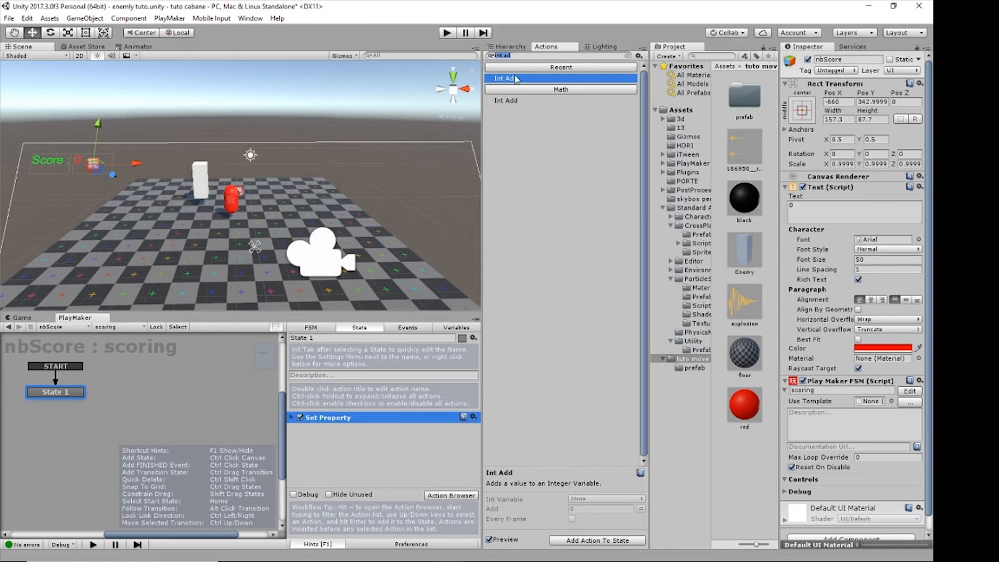
{"action": "left_click", "coordinate": [456, 327]}
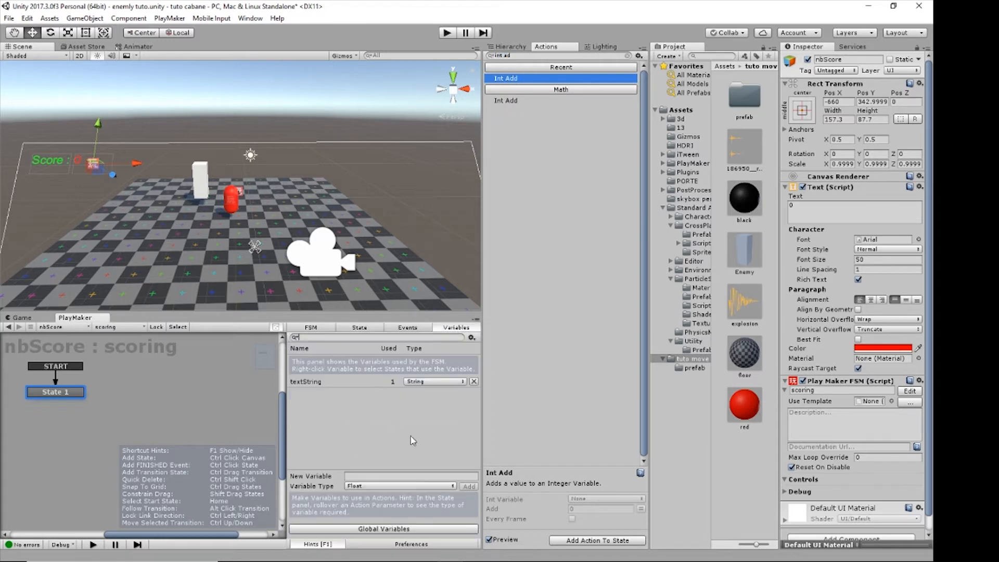
{"action": "left_click", "coordinate": [395, 528]}
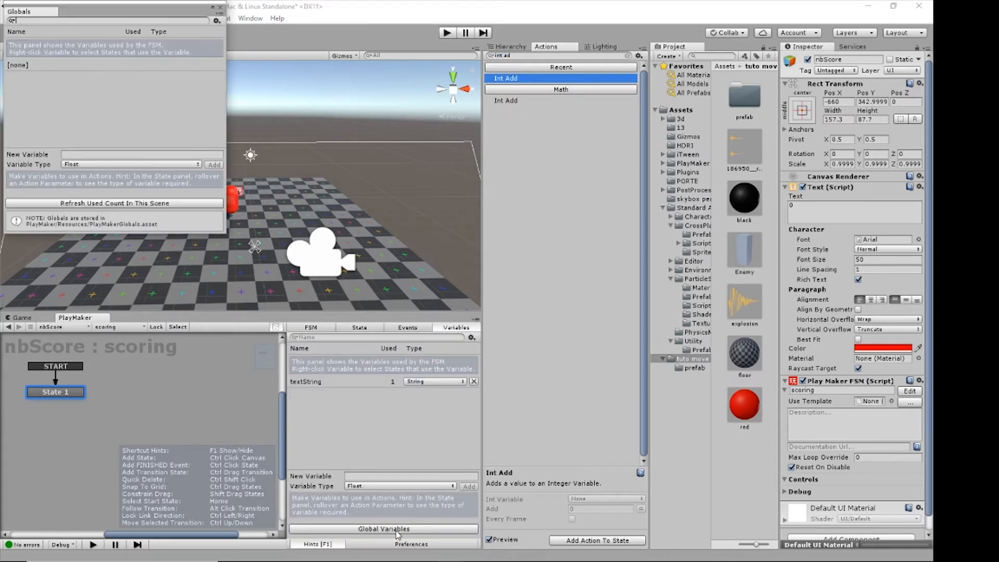
{"action": "left_click", "coordinate": [93, 165]}
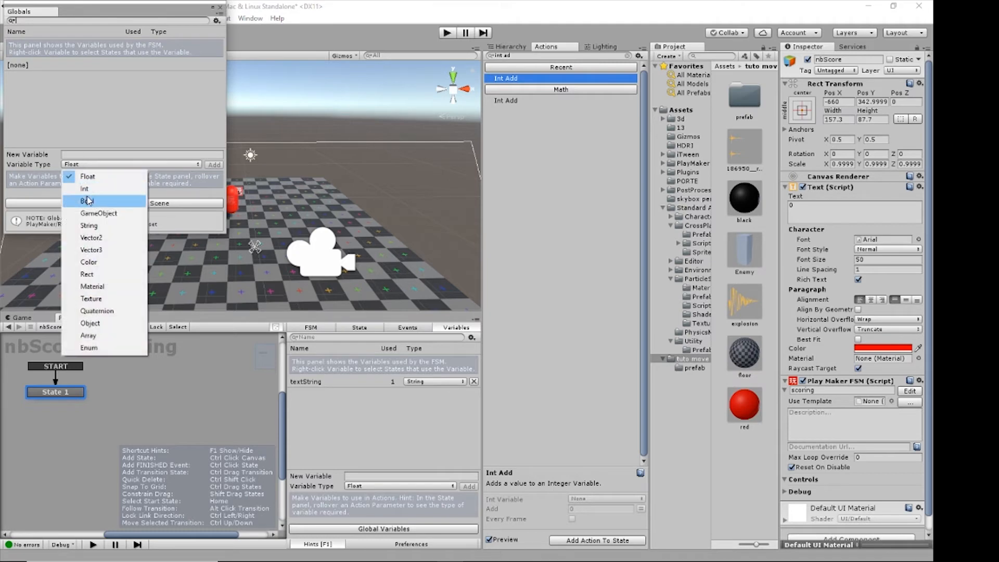
{"action": "left_click", "coordinate": [85, 189]}
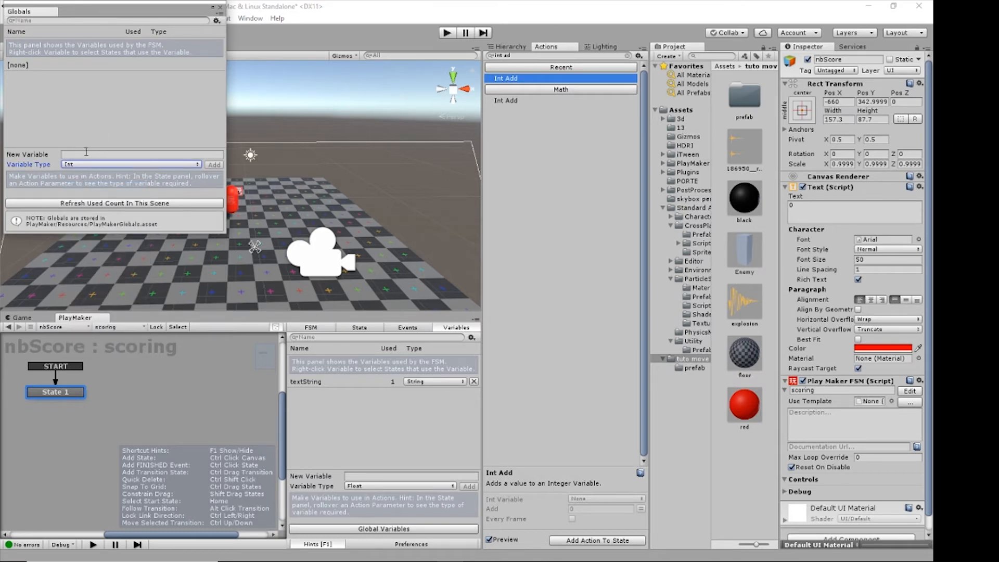
{"action": "left_click", "coordinate": [76, 155]}
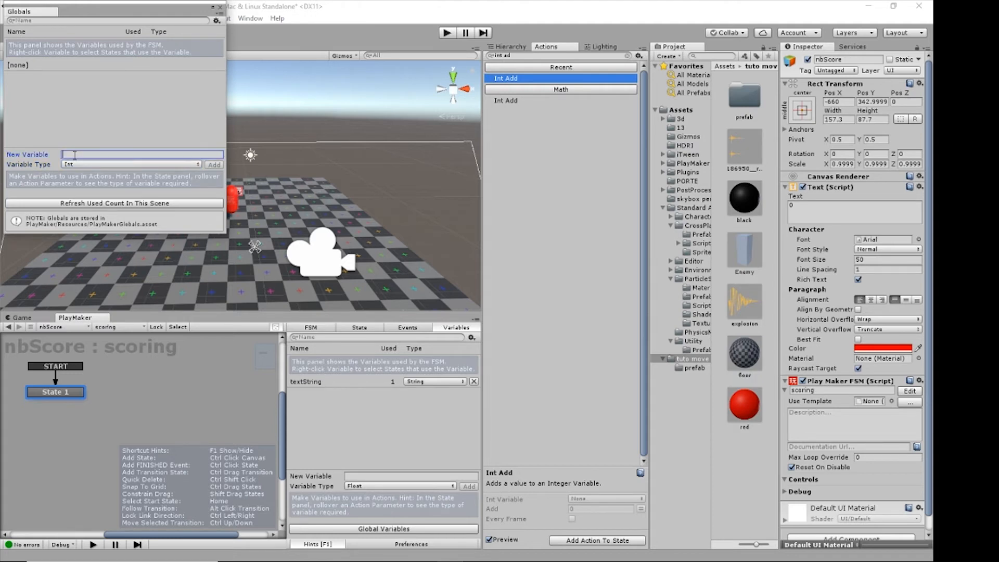
{"action": "type", "text": "sc"}
{"action": "left_click", "coordinate": [211, 165]}
{"action": "left_click", "coordinate": [81, 134]}
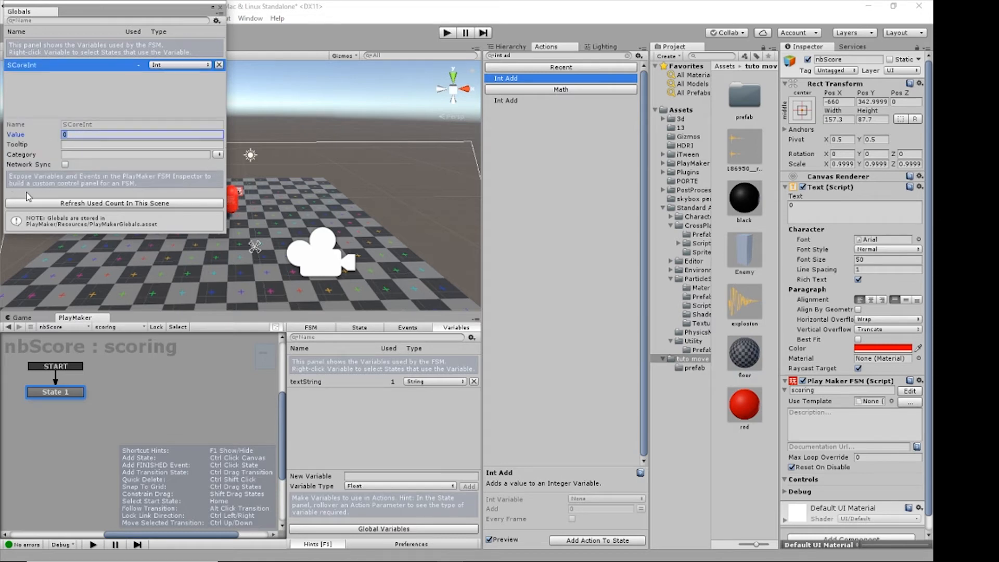
{"action": "left_click", "coordinate": [221, 8]}
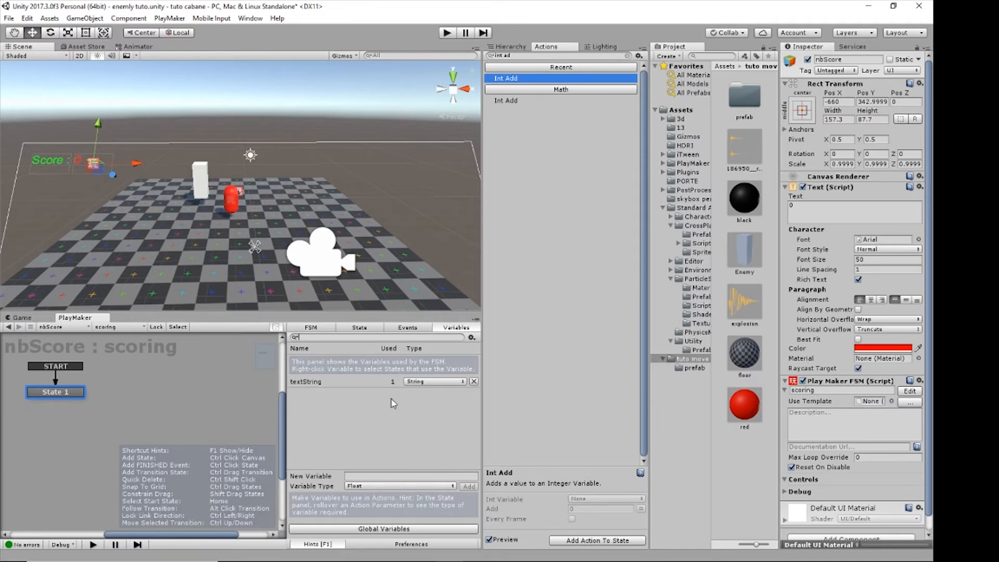
Delete the white Enemy object from the scene
{"action": "left_click", "coordinate": [203, 176]}
{"action": "left_click", "coordinate": [204, 196]}
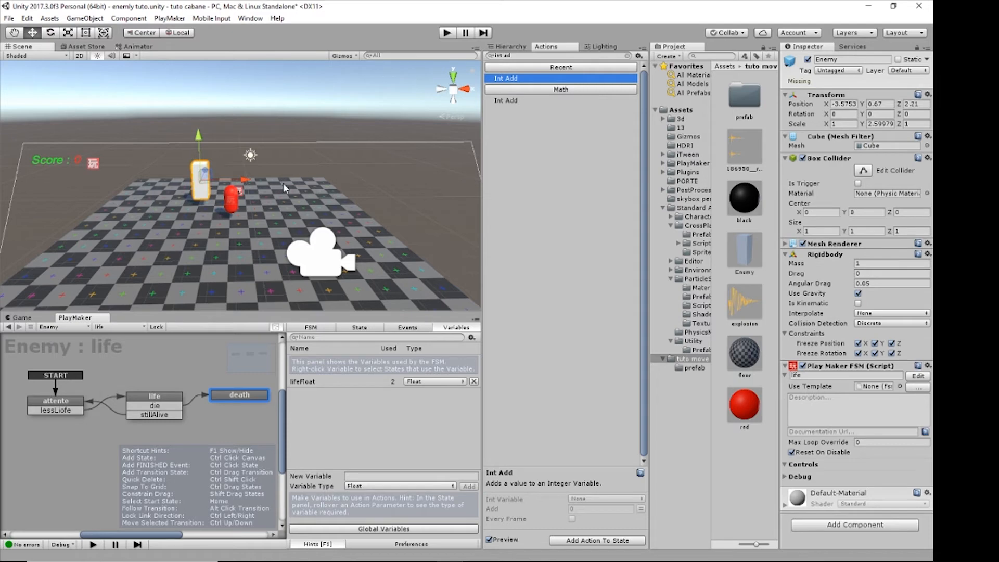
{"action": "key", "text": "Delete"}
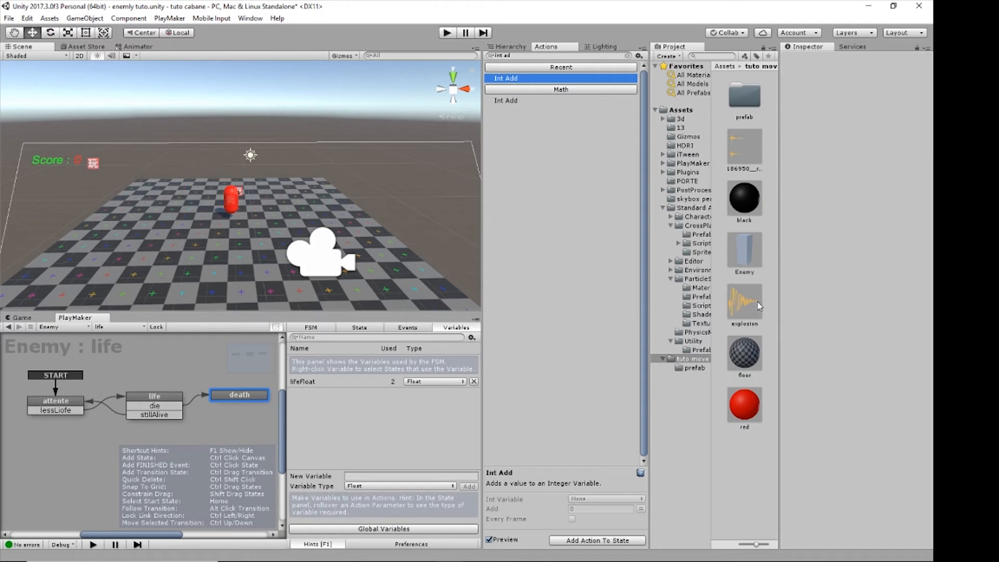
In the death state of the Enemy prefab's life FSM, set the Int Add variable to the global SCoreInt
{"action": "left_click", "coordinate": [753, 255]}
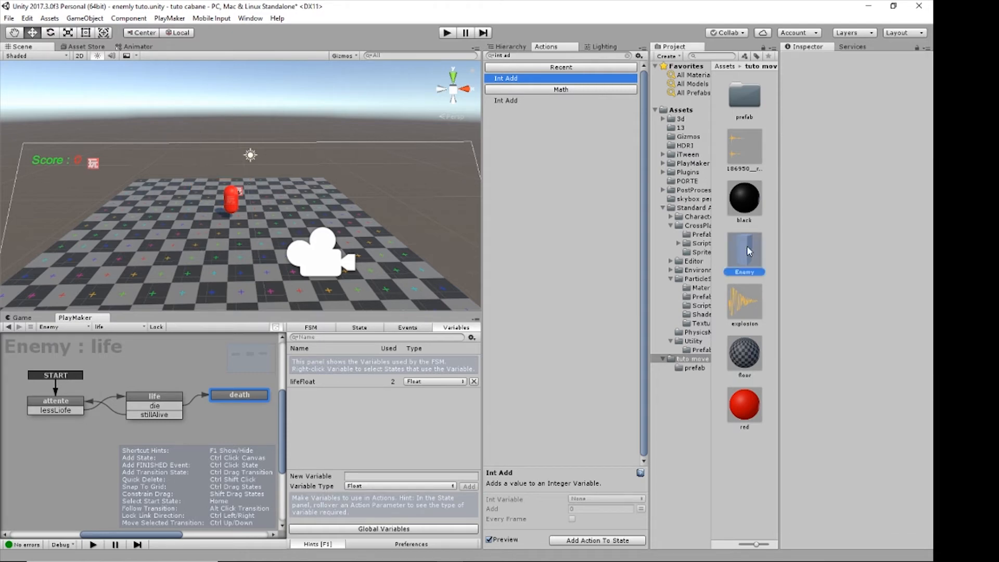
{"action": "left_click", "coordinate": [236, 396]}
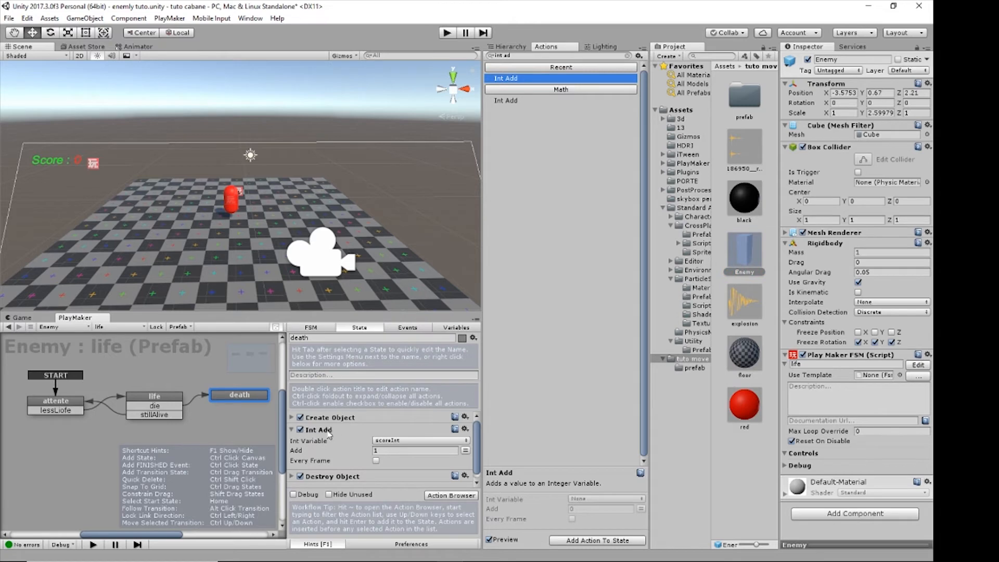
{"action": "left_click", "coordinate": [416, 440]}
{"action": "mouse_move", "coordinate": [441, 465]}
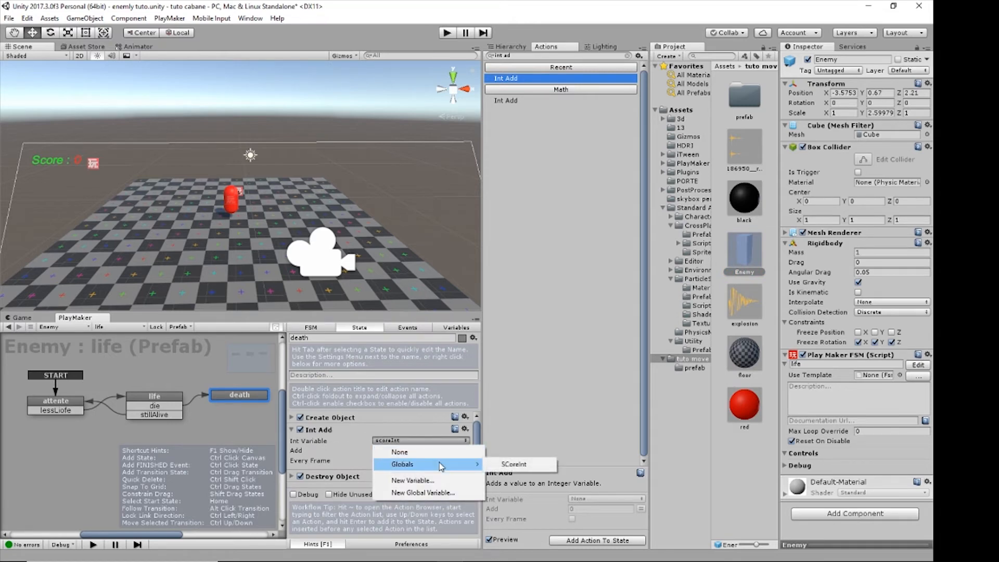
{"action": "left_click", "coordinate": [516, 464]}
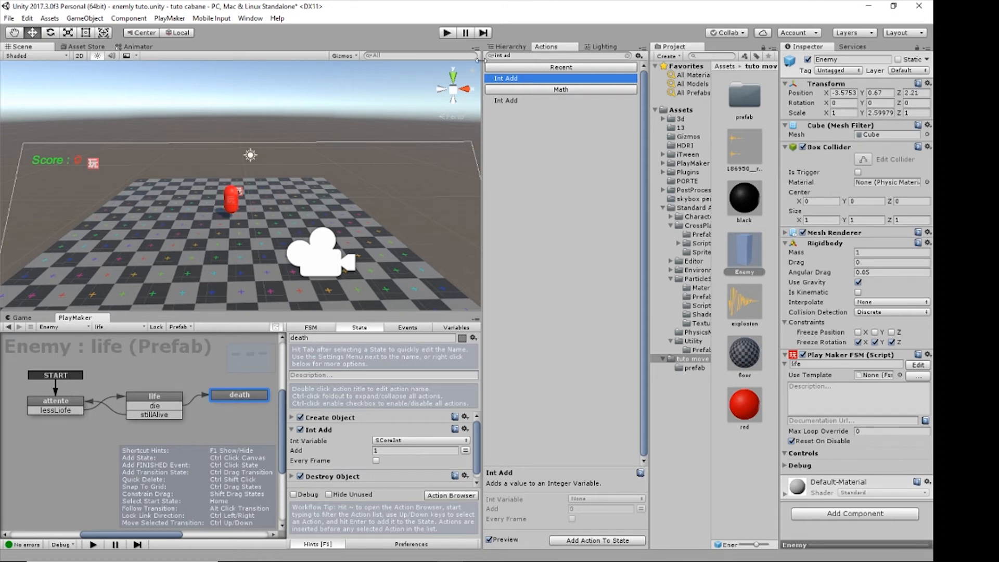
Add a Convert Int To String action to State 1 of nbScore's scoring FSM
{"action": "left_click", "coordinate": [510, 46]}
{"action": "left_click", "coordinate": [526, 155]}
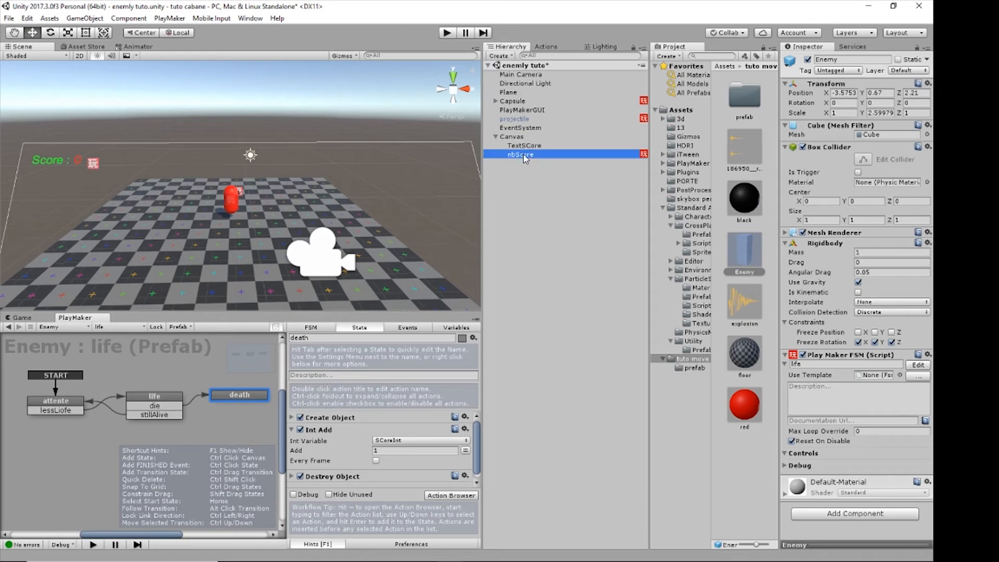
{"action": "left_click", "coordinate": [68, 393]}
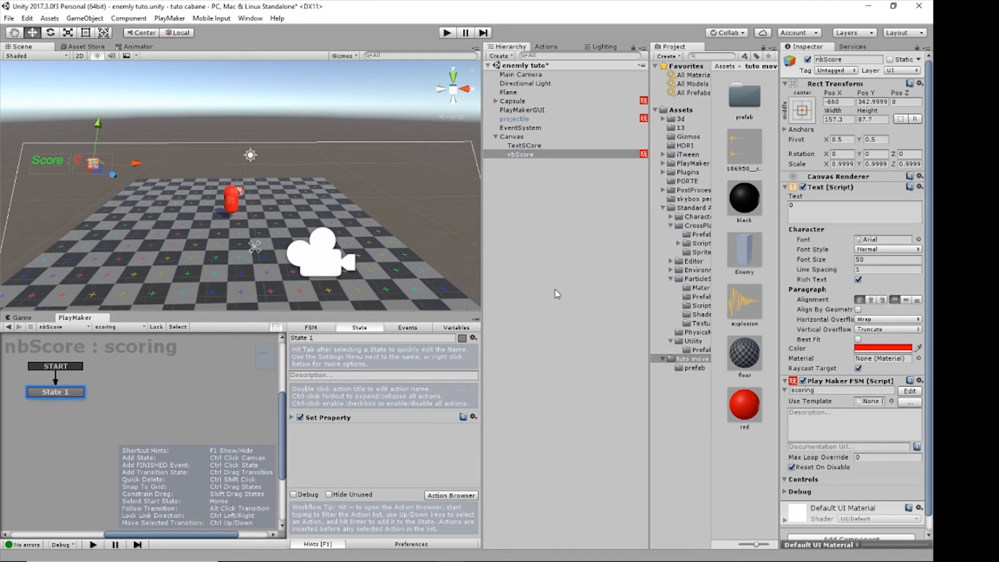
{"action": "left_click", "coordinate": [545, 47]}
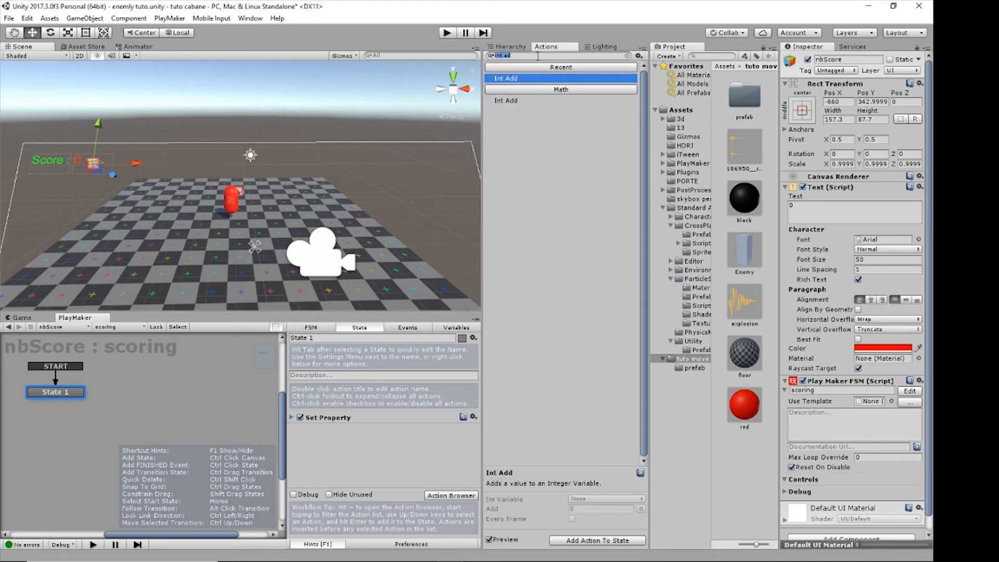
{"action": "type", "text": "converti"}
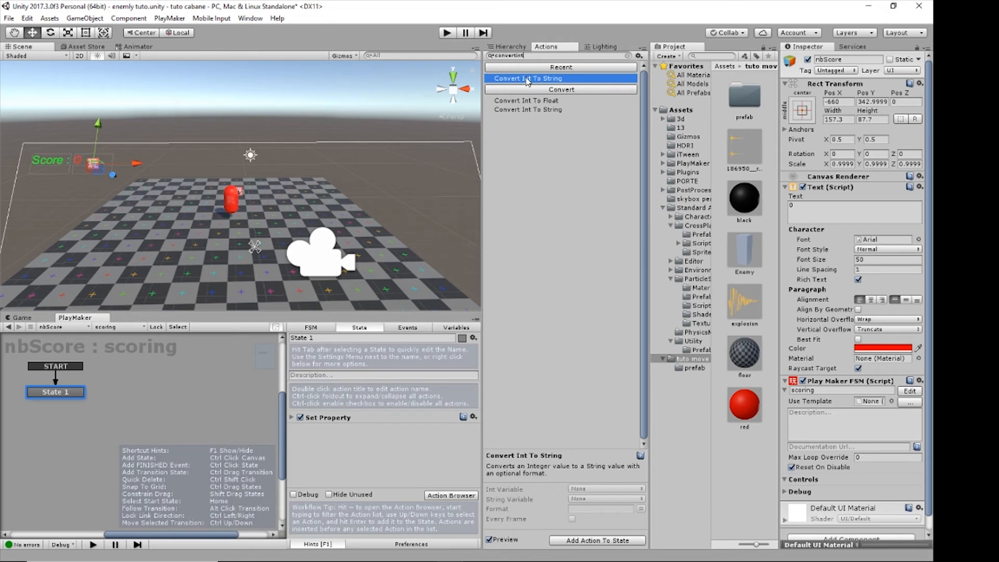
{"action": "double_click", "coordinate": [527, 79]}
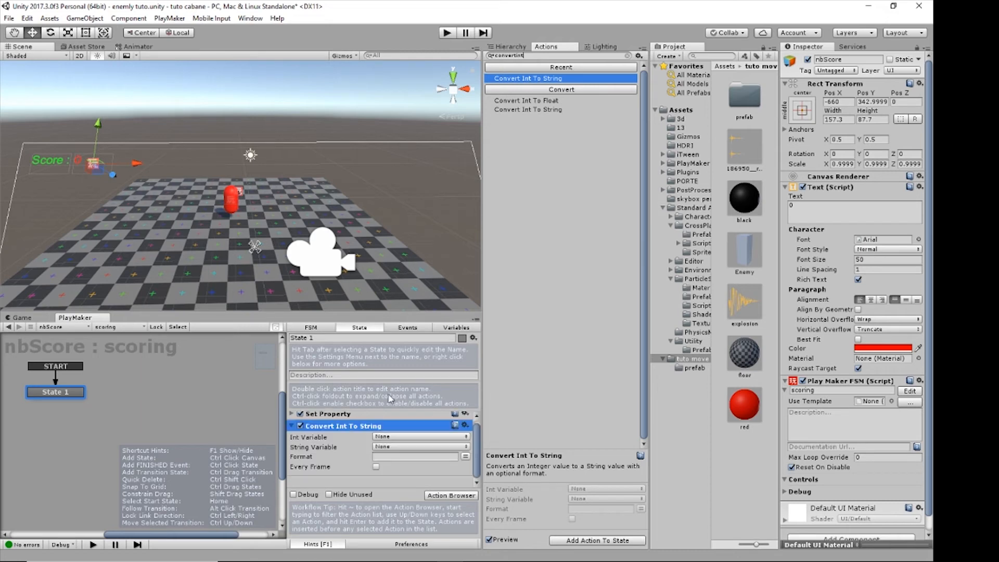
Configure Convert Int To String to convert the global SCoreInt into the textString variable every frame, then collapse the actions
{"action": "left_click", "coordinate": [386, 437]}
{"action": "mouse_move", "coordinate": [404, 460]}
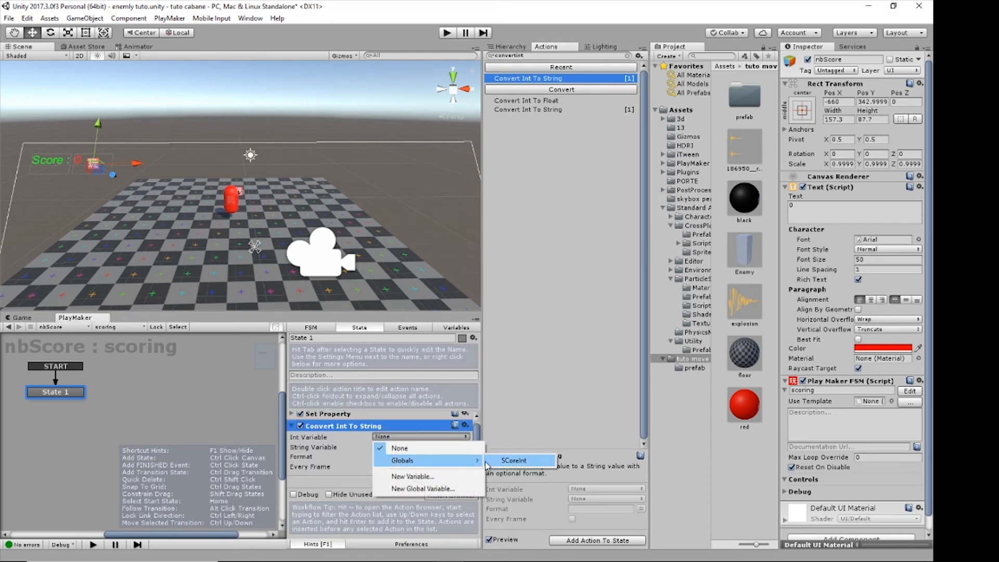
{"action": "left_click", "coordinate": [520, 461]}
{"action": "left_click", "coordinate": [399, 452]}
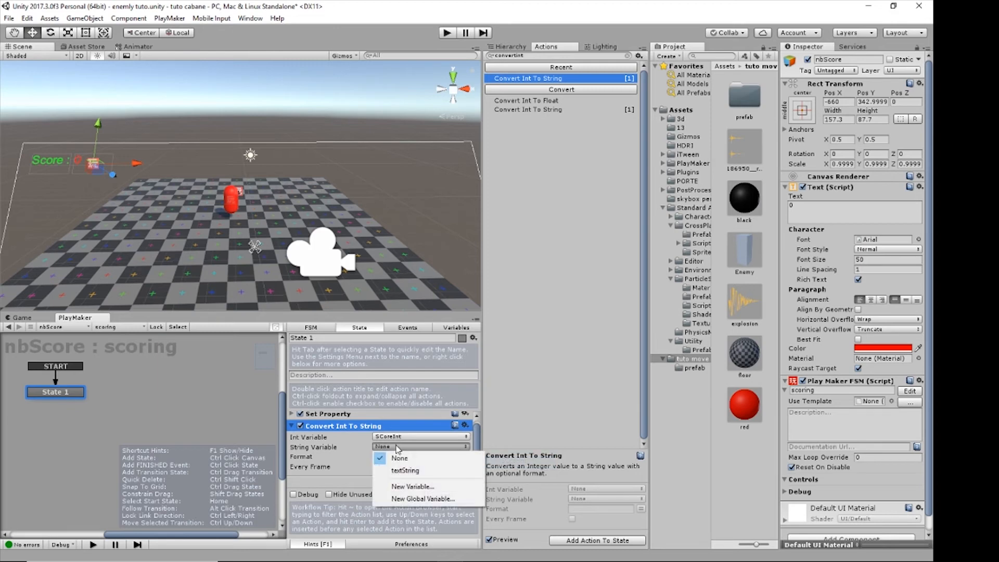
{"action": "left_click", "coordinate": [407, 469]}
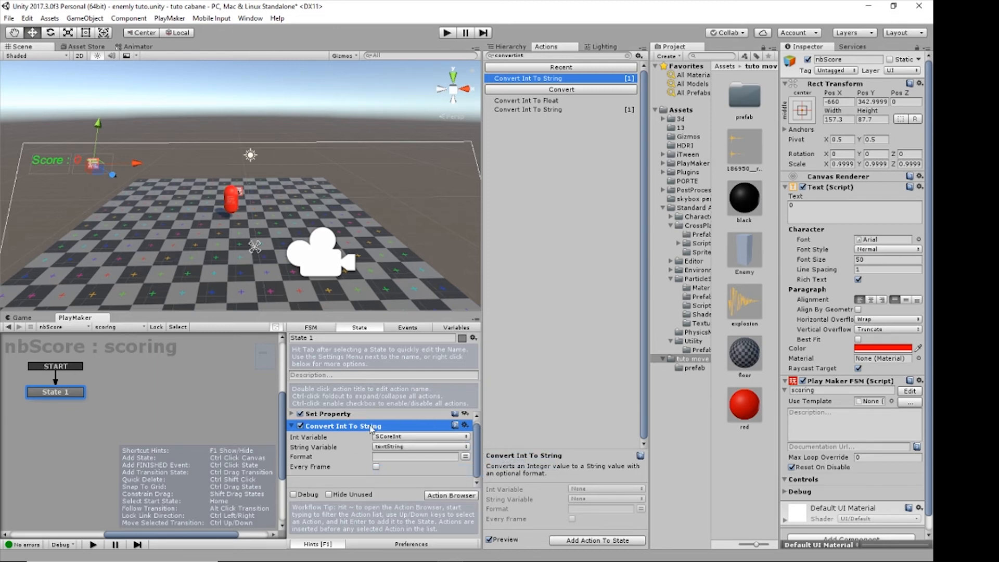
{"action": "left_click", "coordinate": [376, 467]}
{"action": "left_click", "coordinate": [293, 415]}
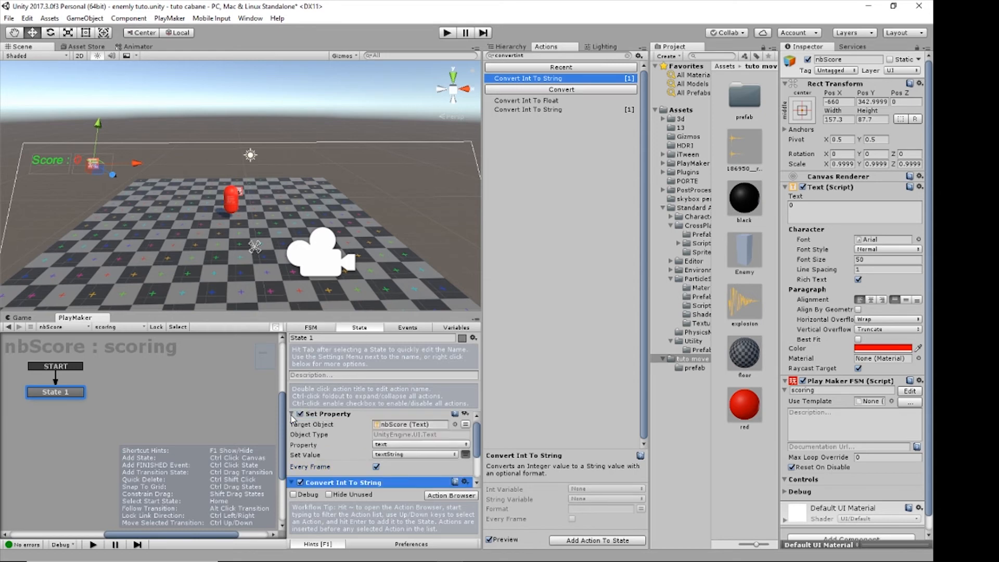
{"action": "left_click", "coordinate": [293, 415]}
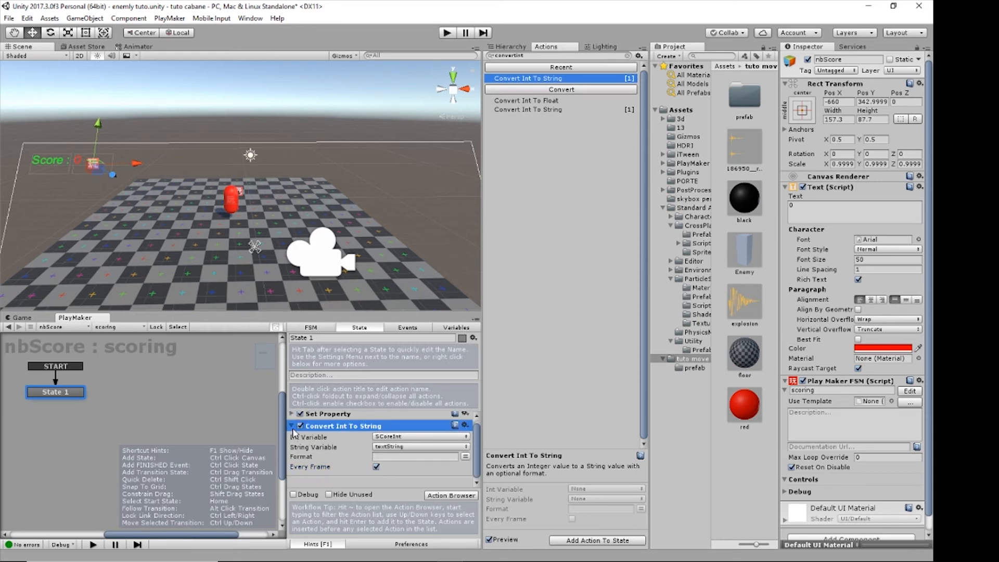
{"action": "left_click", "coordinate": [293, 426]}
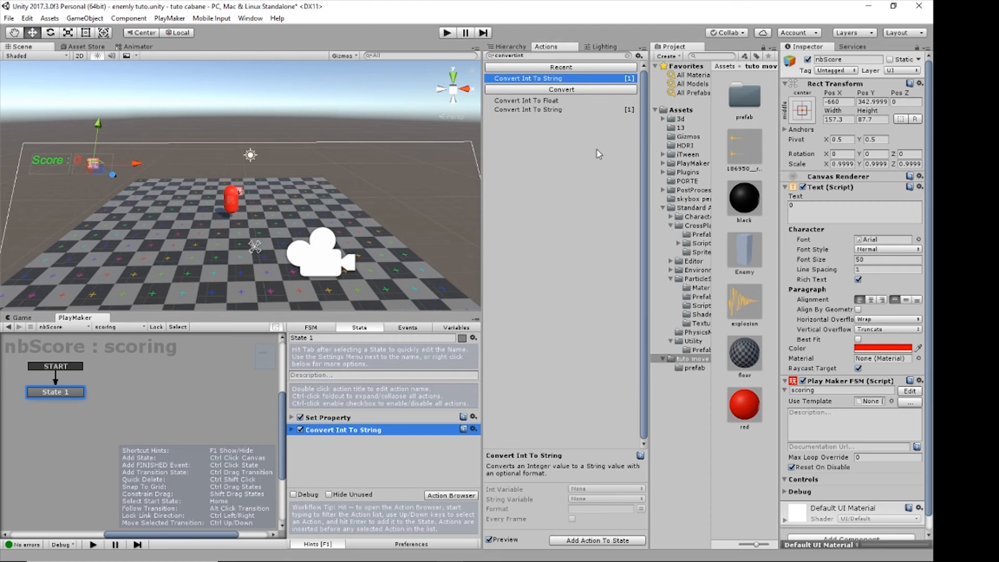
Place the Enemy prefab on the checkered floor and duplicate it into several enemies spread across the scene
{"action": "left_click", "coordinate": [744, 252]}
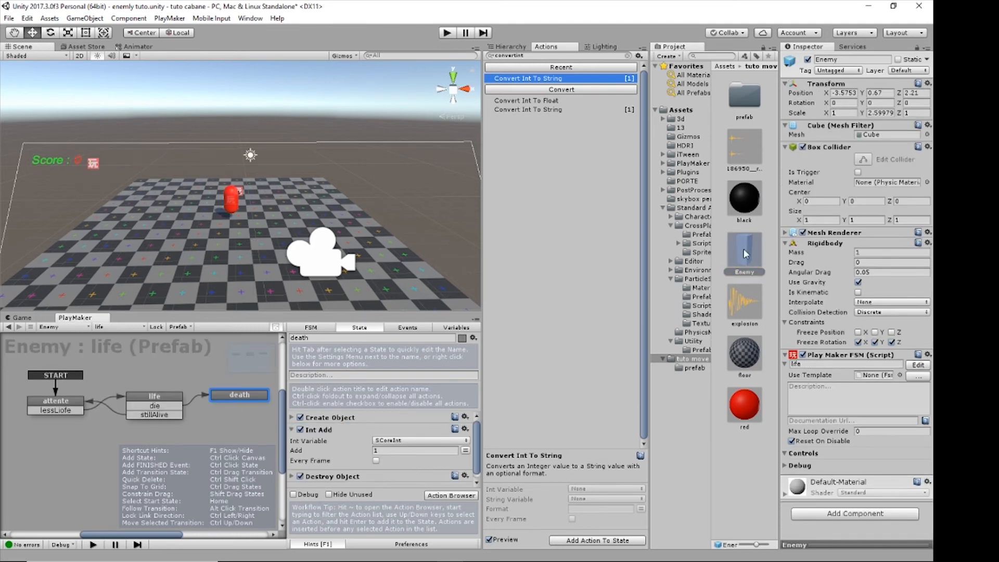
{"action": "left_click_drag", "start_coordinate": [744, 253], "coordinate": [289, 179]}
{"action": "key", "text": "ctrl+d"}
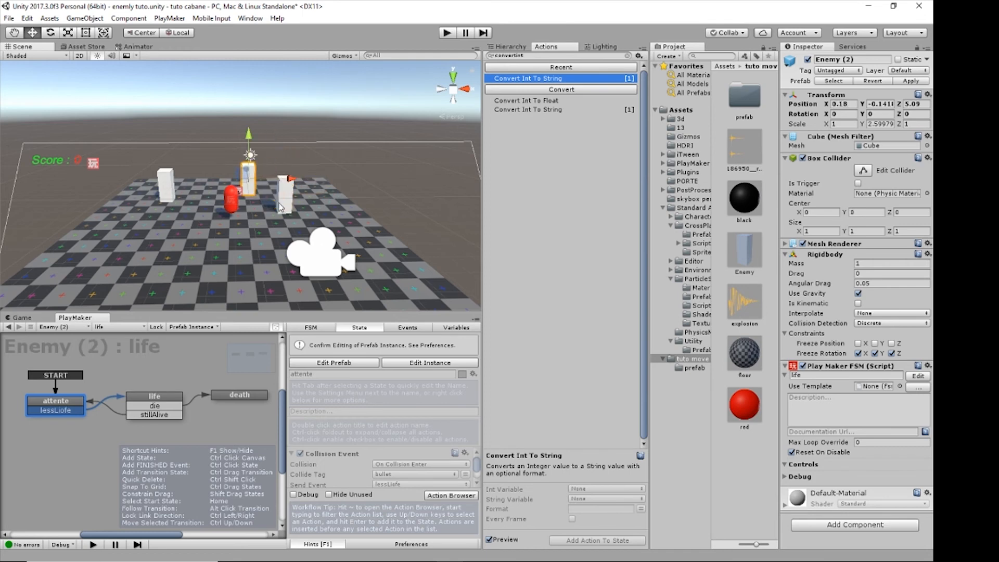
Run the game and shoot all the white enemies while moving the red player around to test the score counter
{"action": "left_click", "coordinate": [448, 33]}
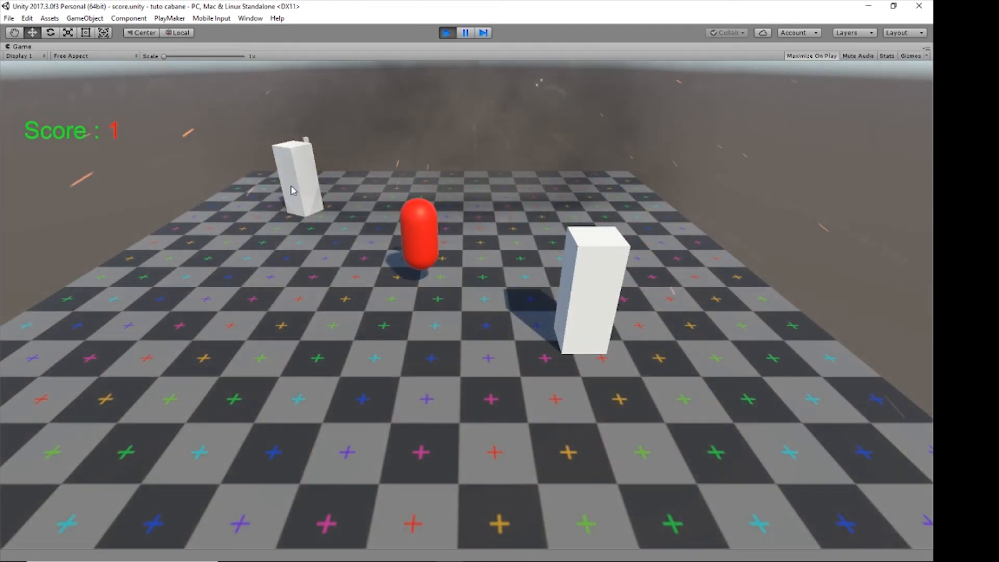
{"action": "left_click", "coordinate": [299, 190]}
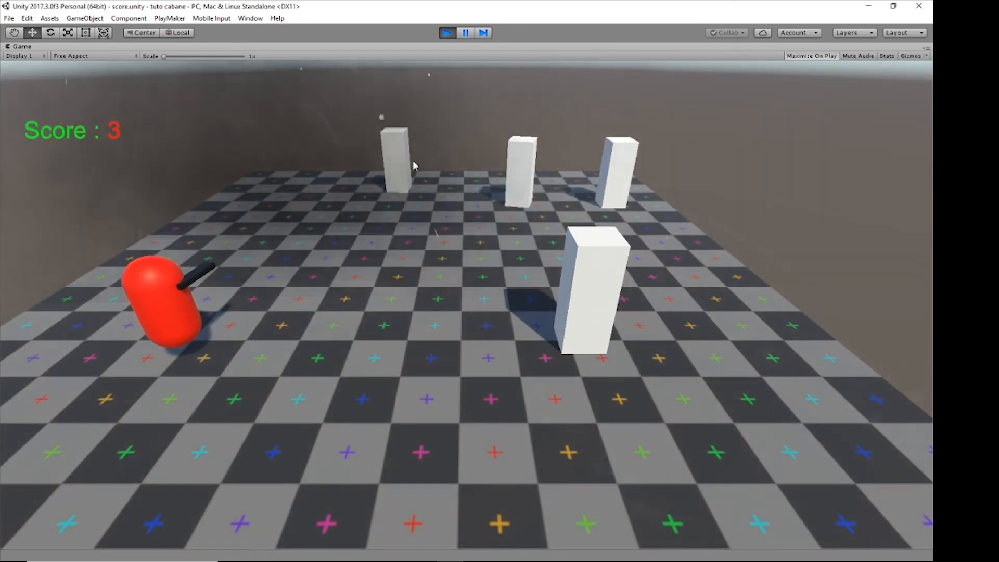
{"action": "left_click", "coordinate": [413, 165]}
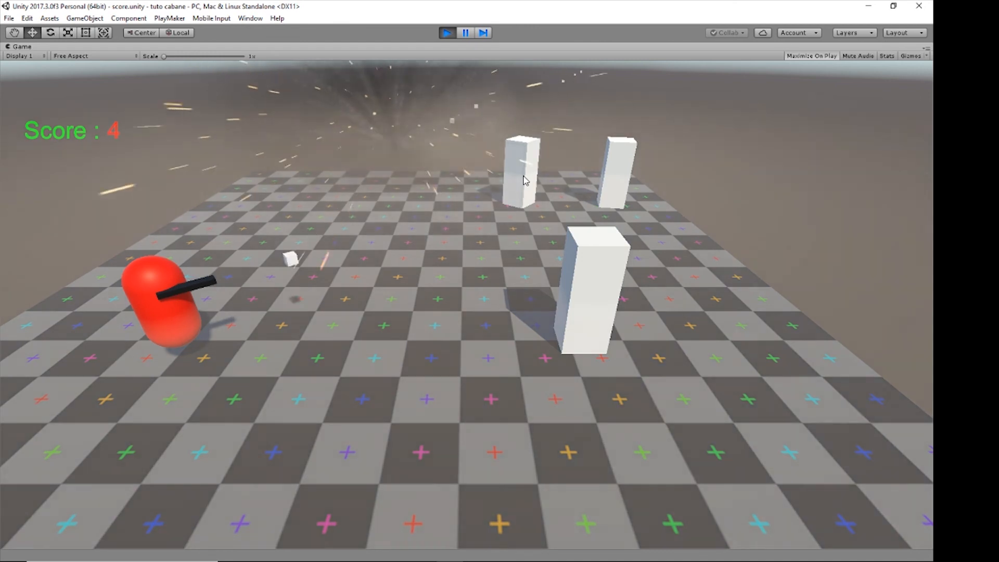
{"action": "left_click", "coordinate": [523, 180]}
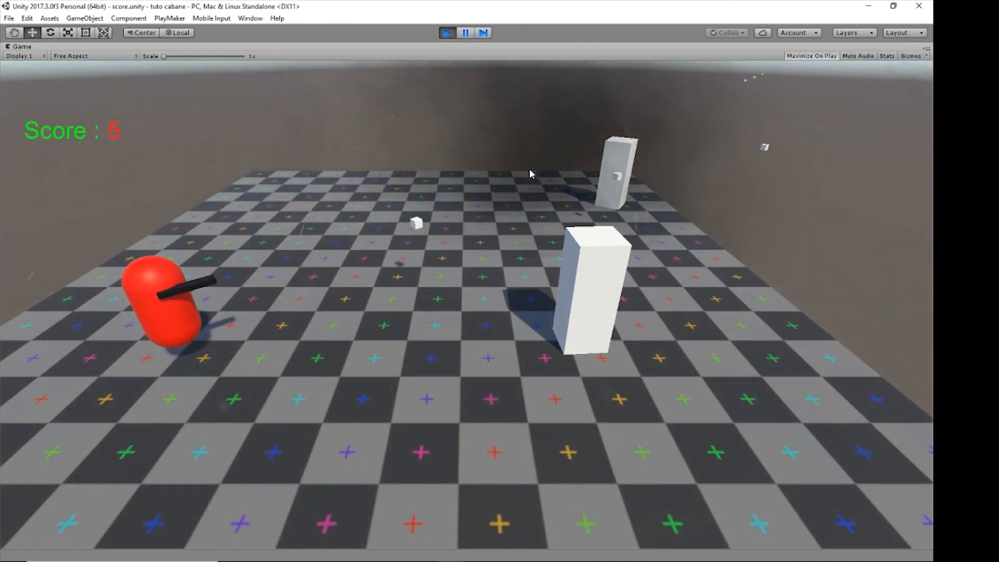
{"action": "left_click", "coordinate": [525, 172]}
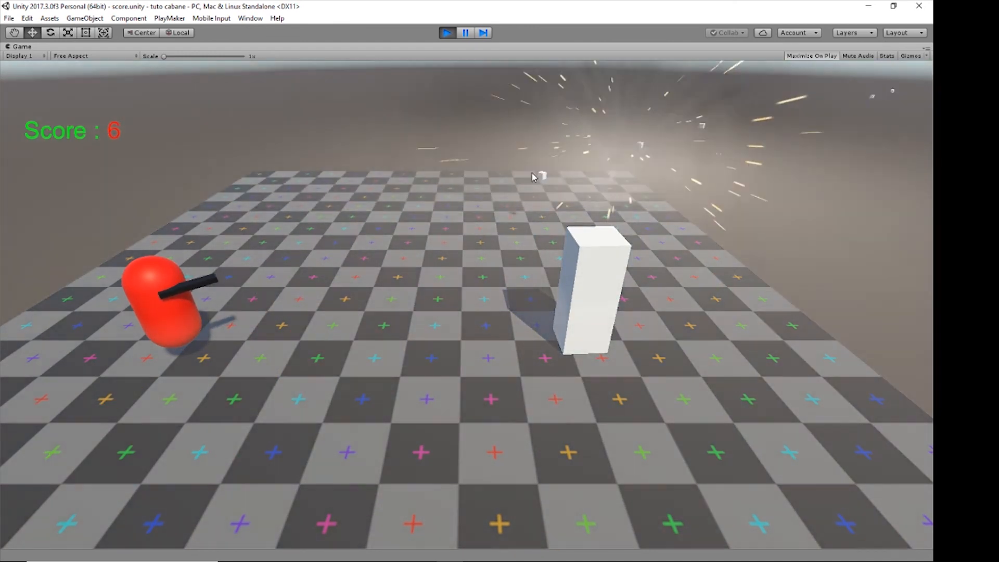
{"action": "left_click", "coordinate": [593, 183]}
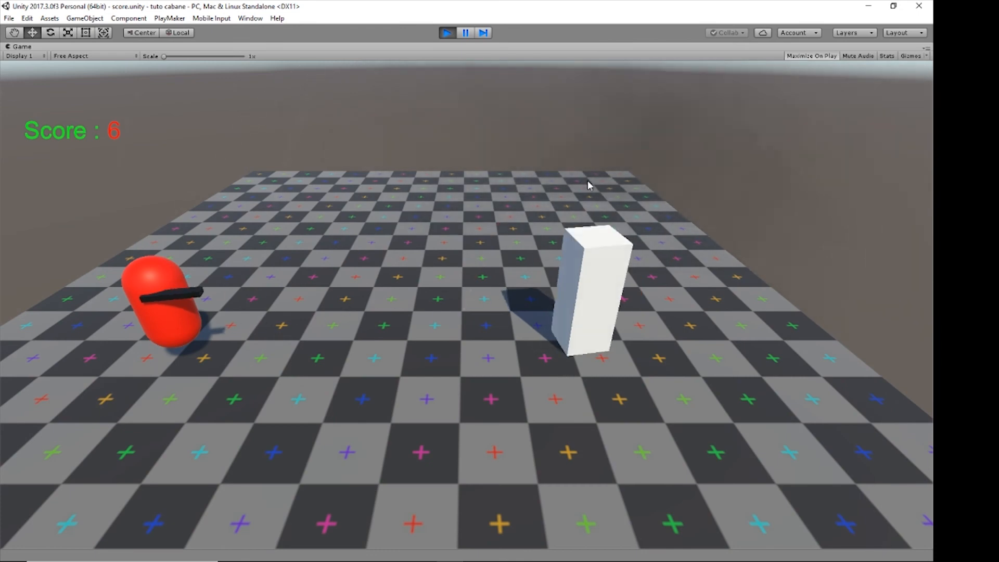
{"action": "key", "text": "d"}
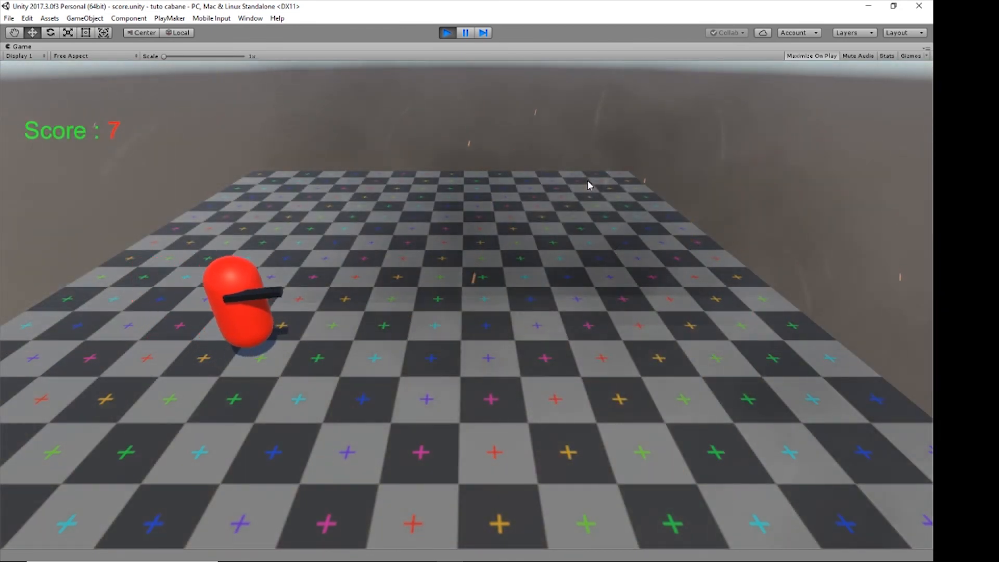
{"action": "key", "text": "a"}
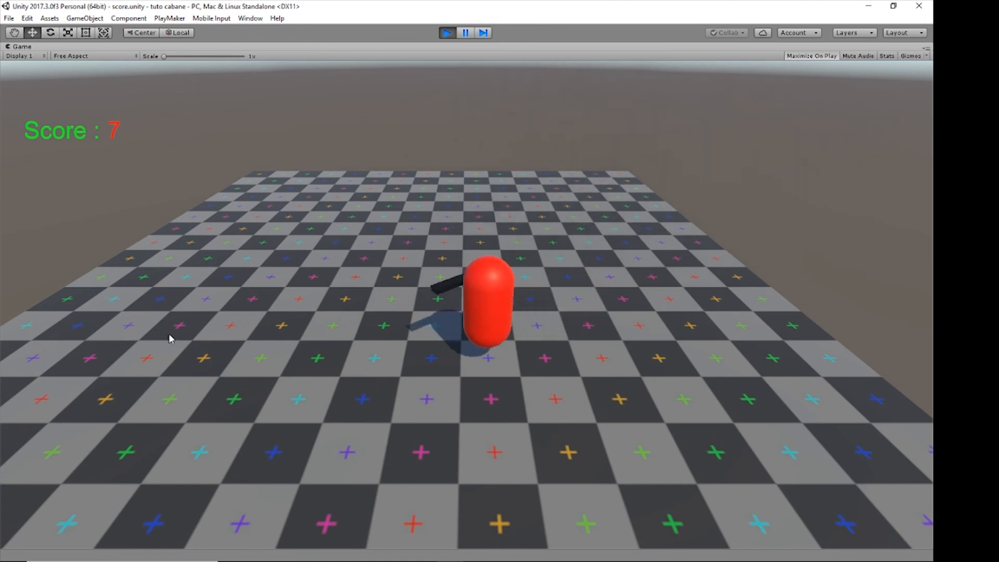
{"action": "key", "text": "s"}
{"action": "key", "text": "d"}
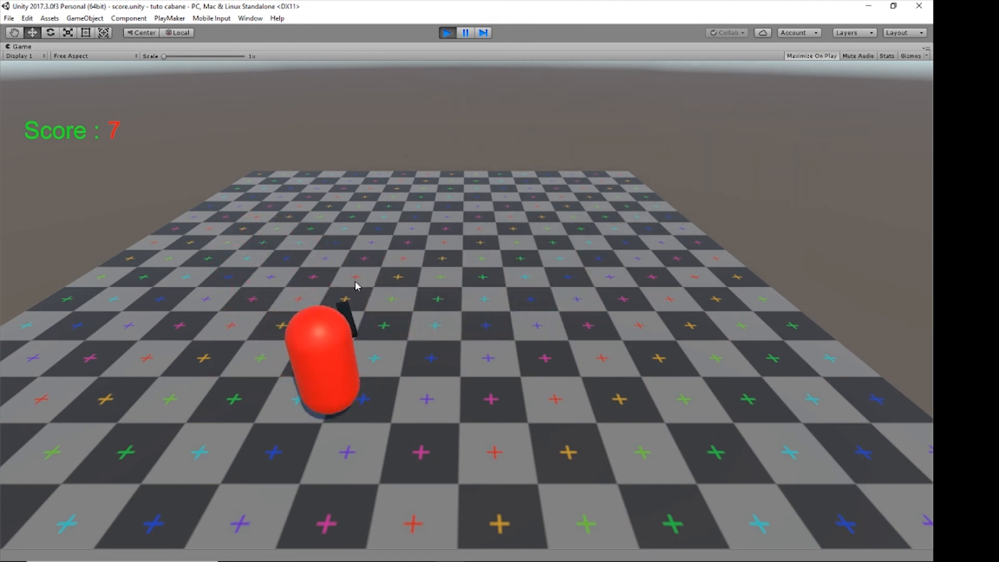
{"action": "key", "text": "a"}
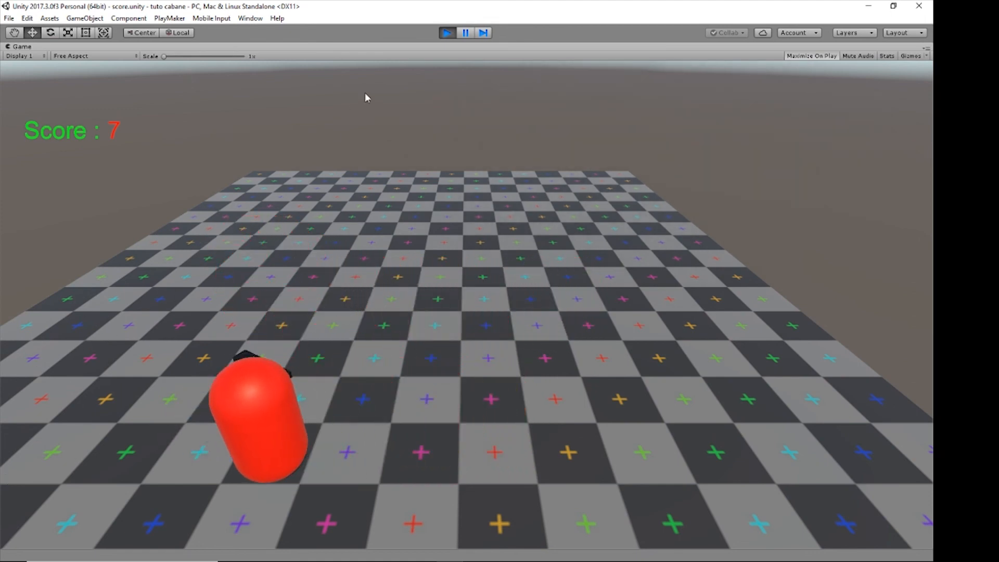